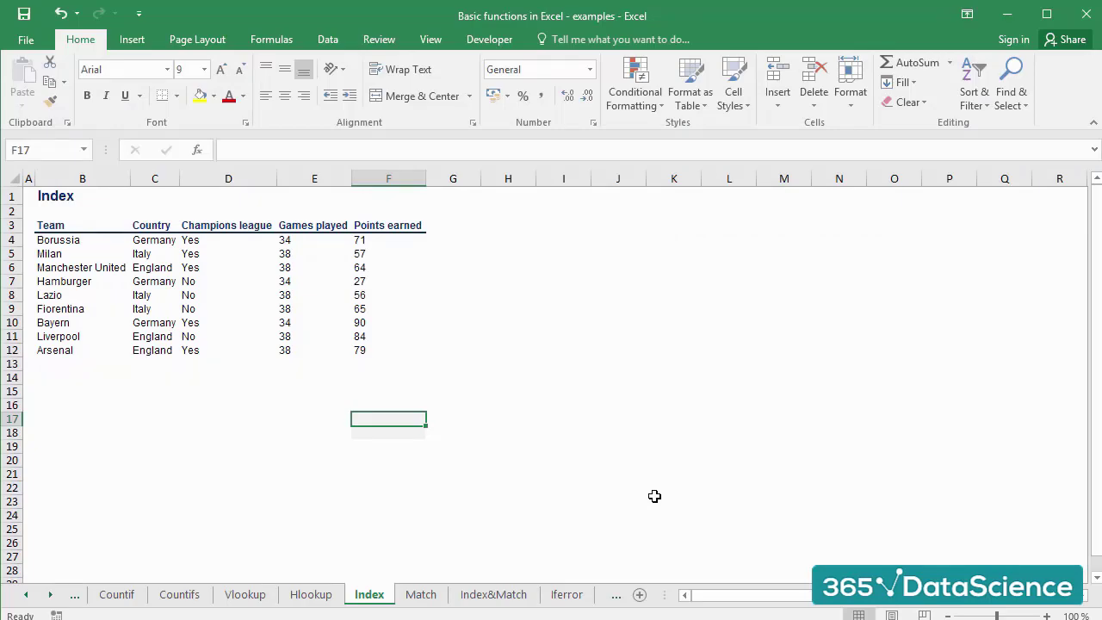
Enter =INDEX(B4:C12;5;2) in F17 so it returns Italy.
text(+index()
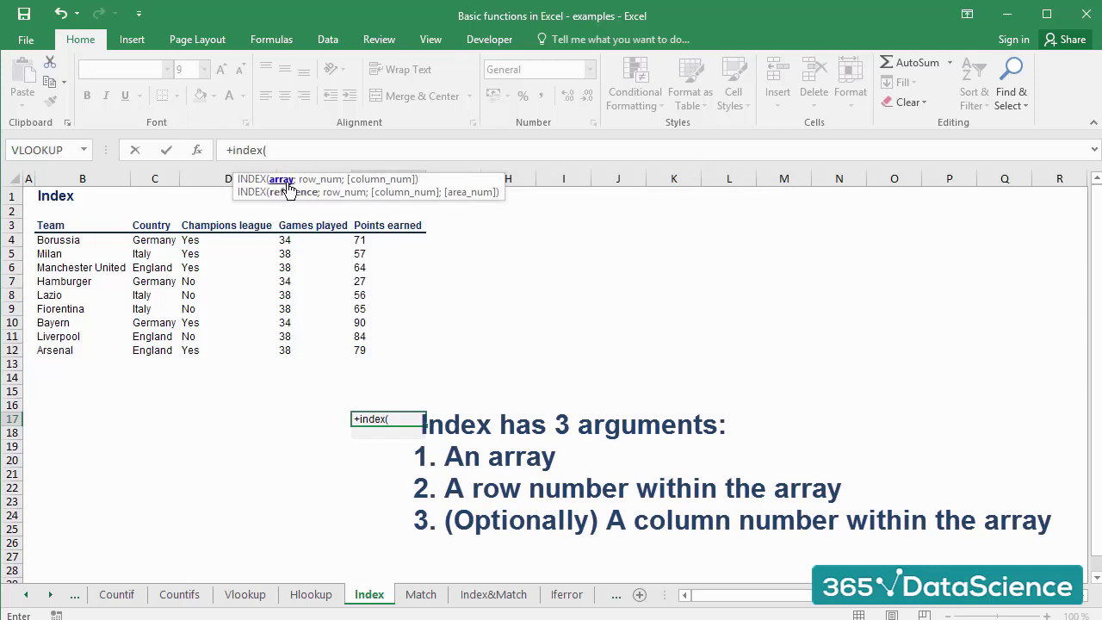
text(;)
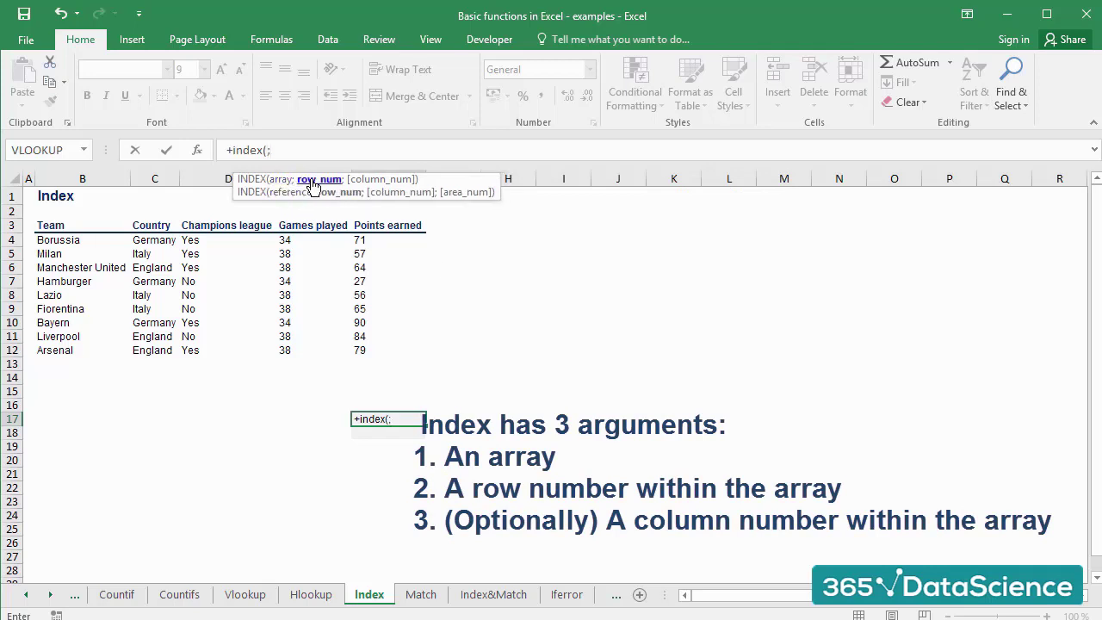
text(;)
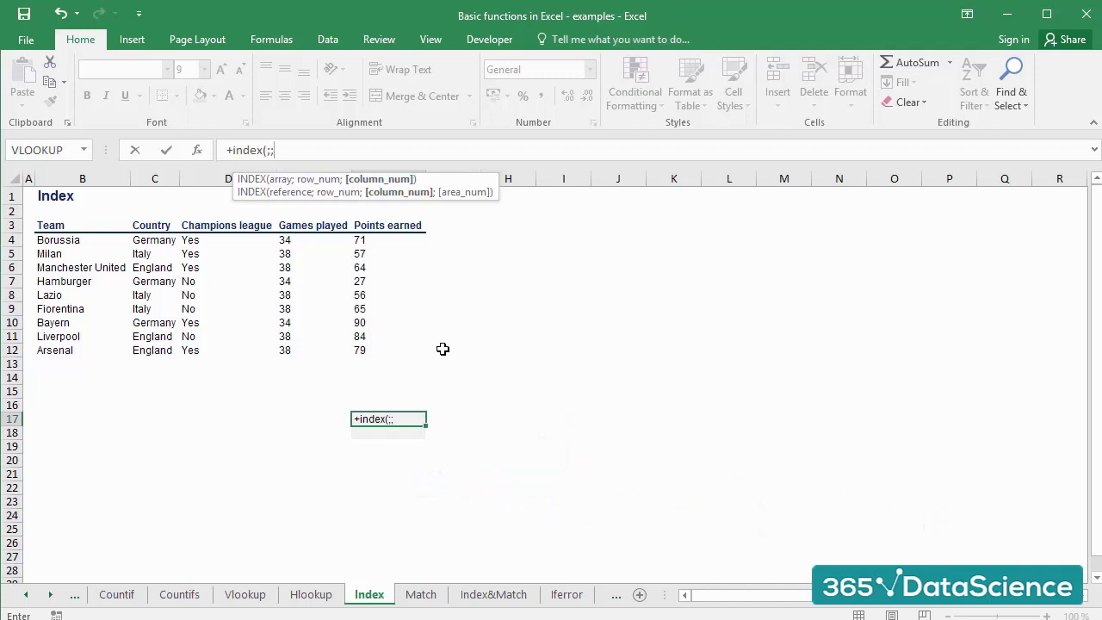
key(BackSpace)
key(BackSpace)
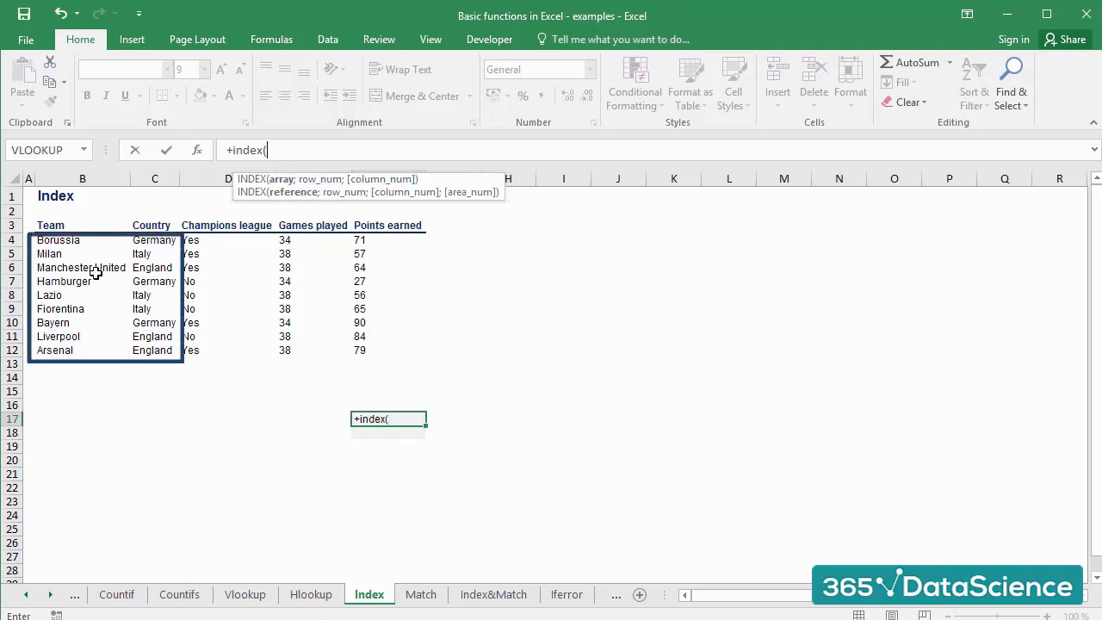
drag(70, 243, 156, 345)
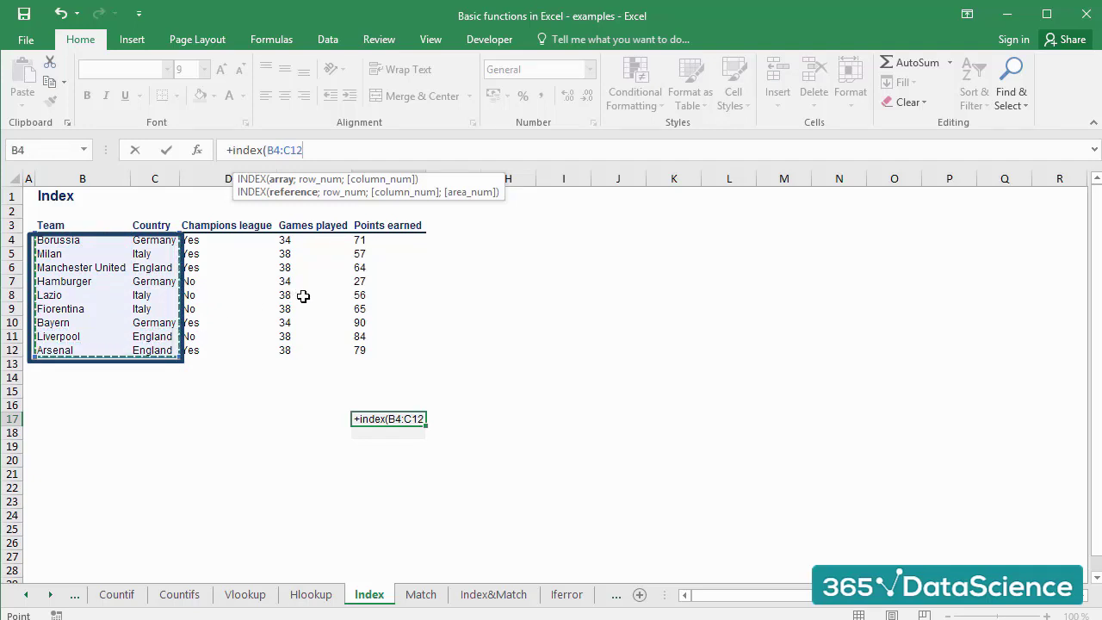
text(;)
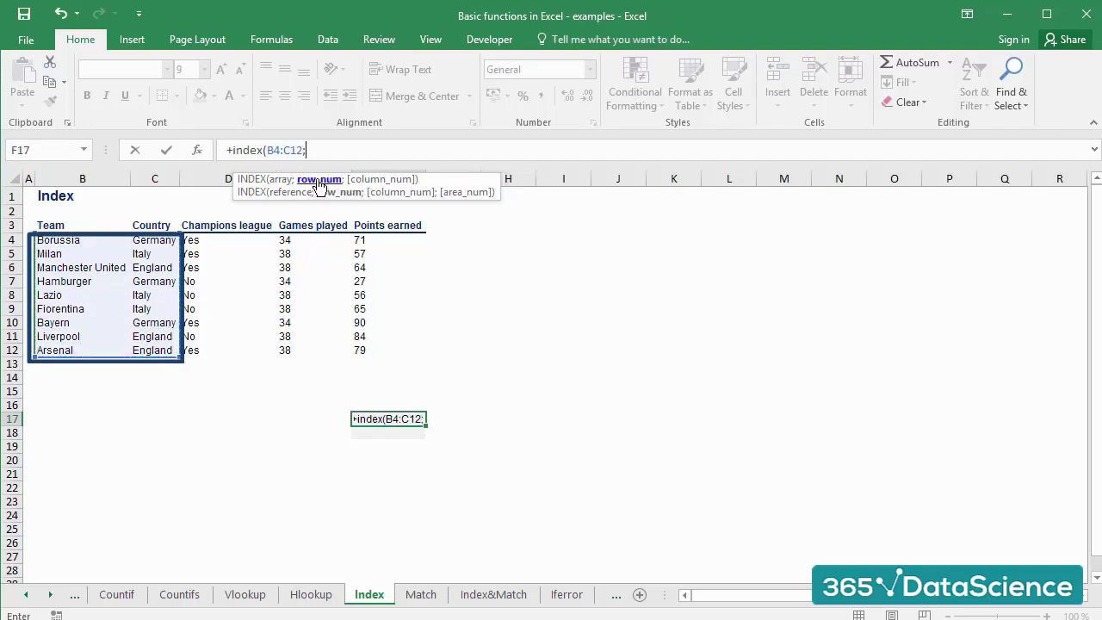
text(5;2)
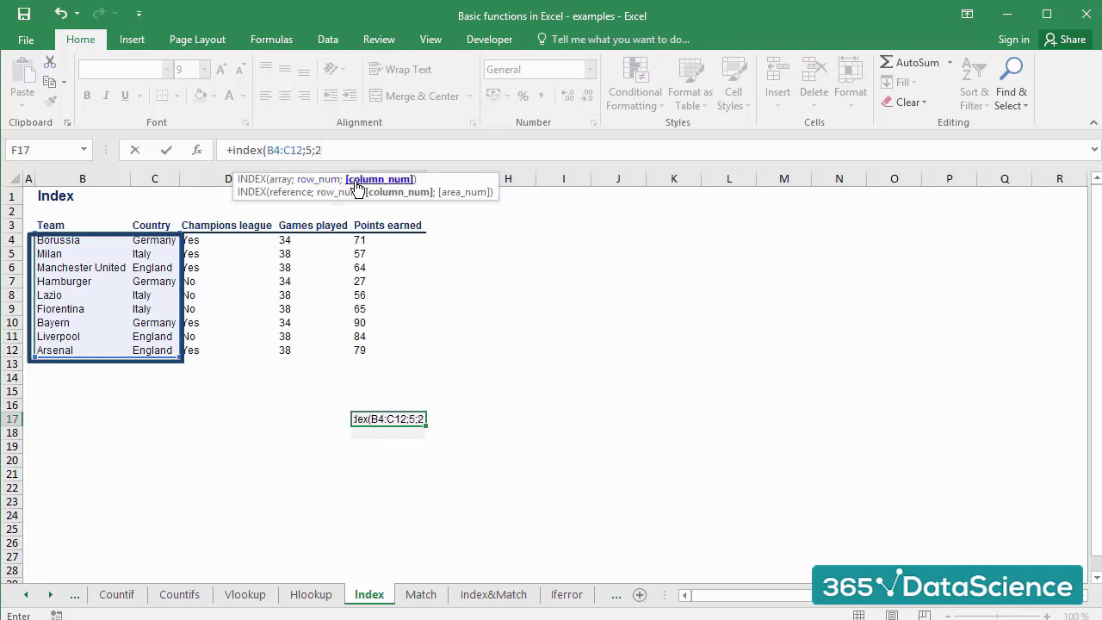
text())
key(Return)
key(Up)
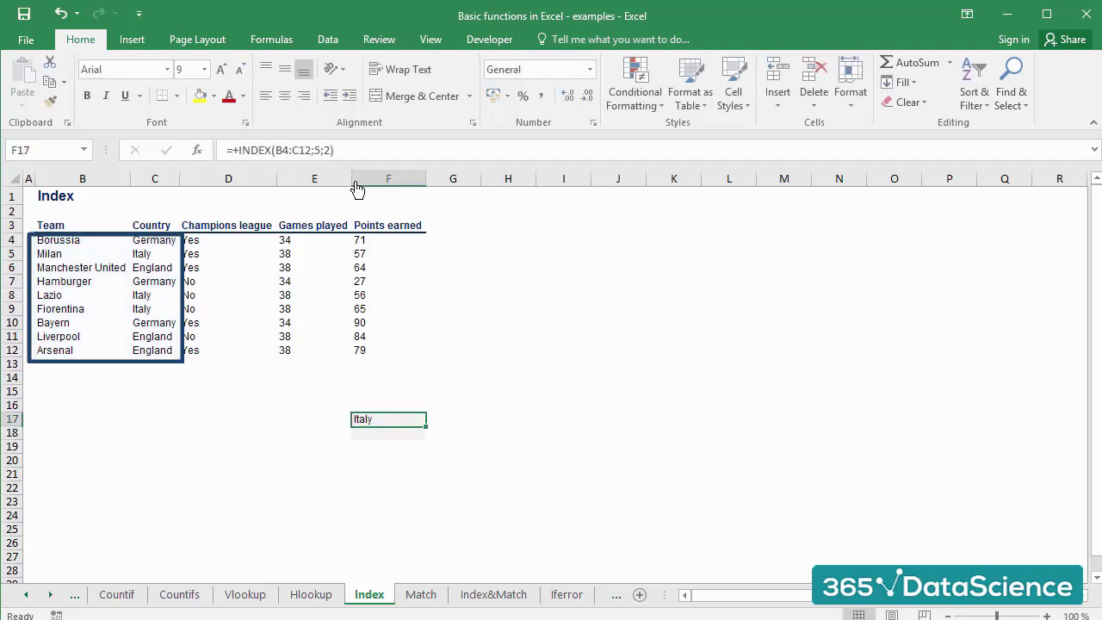
Compare F17's Italy result against its source cell C8.
click(162, 296)
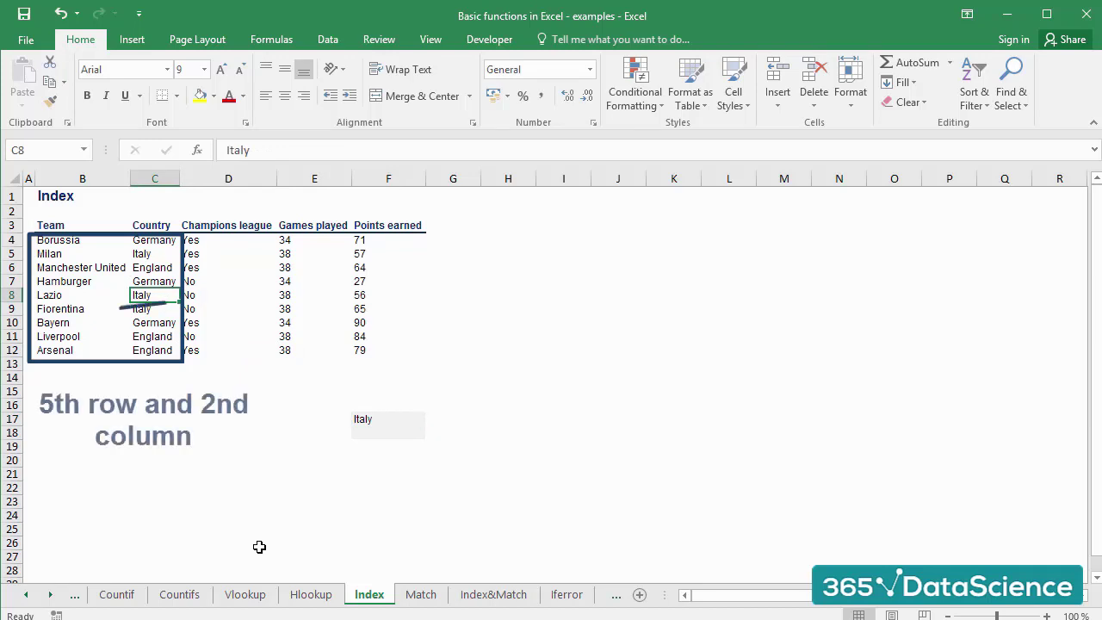
click(378, 420)
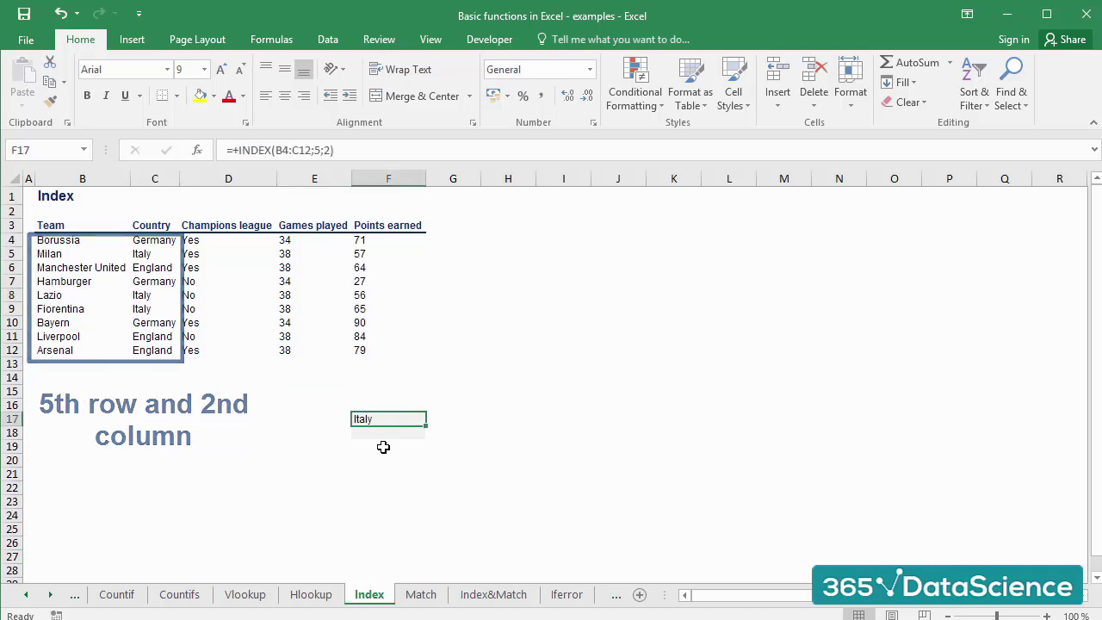
click(140, 295)
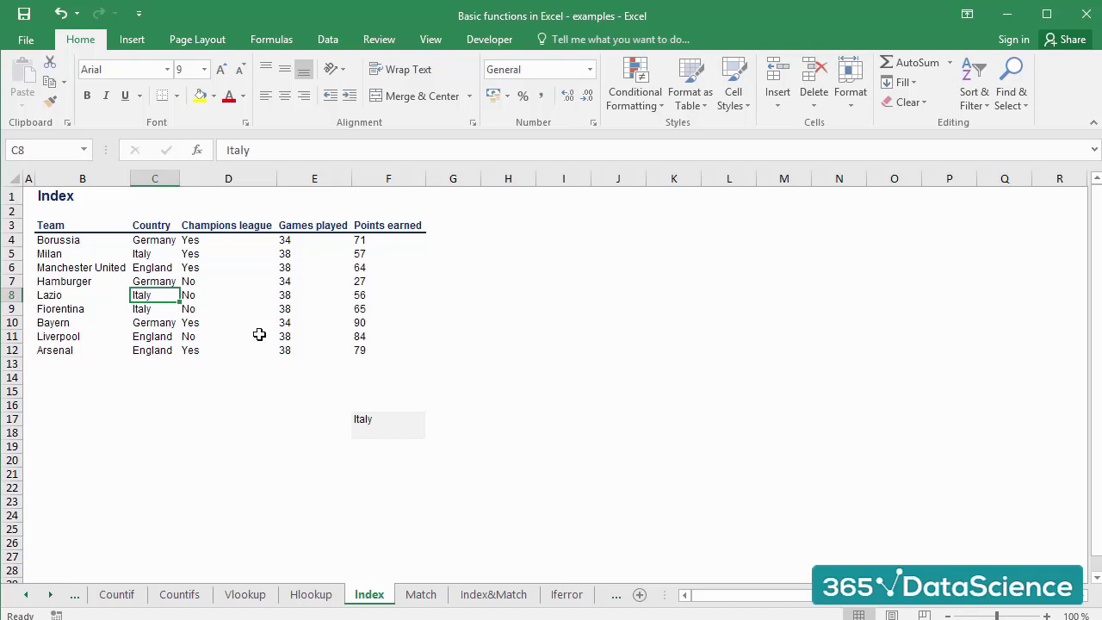
click(362, 417)
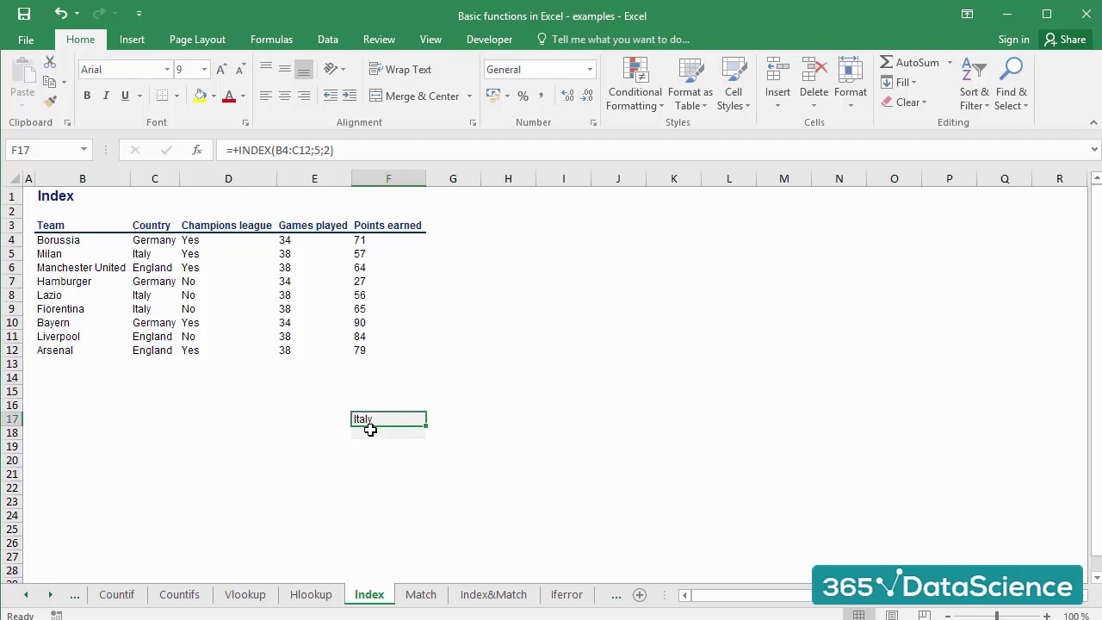
Enter =INDEX(B4:C12;1;1) in F18 to return Borussia, then move to the Match sheet.
click(370, 431)
text(+index()
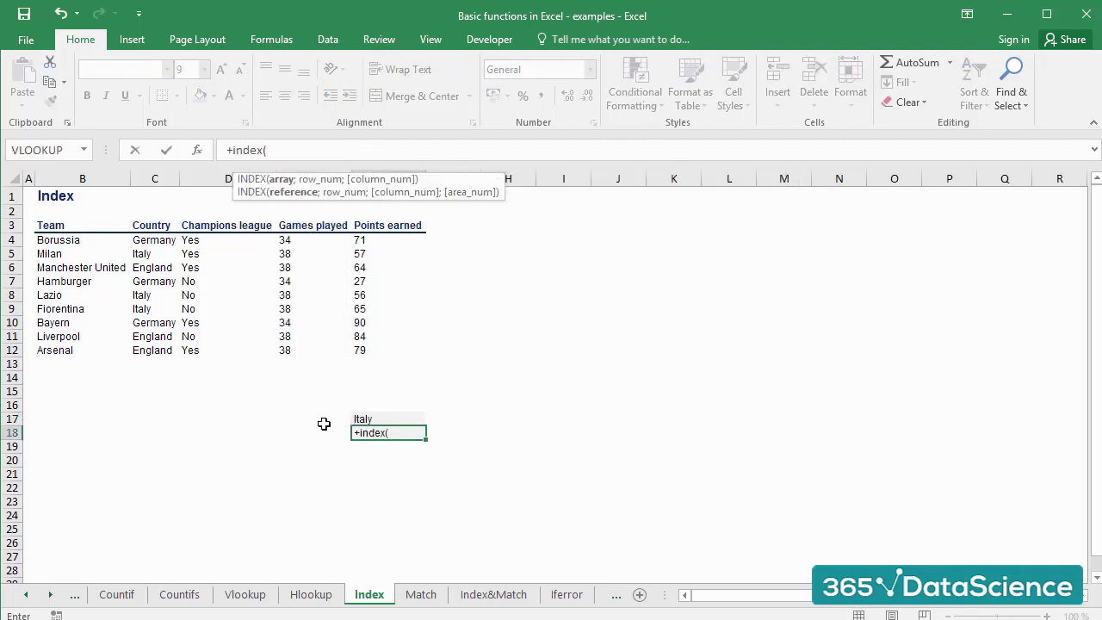
drag(86, 241, 148, 348)
text(;)
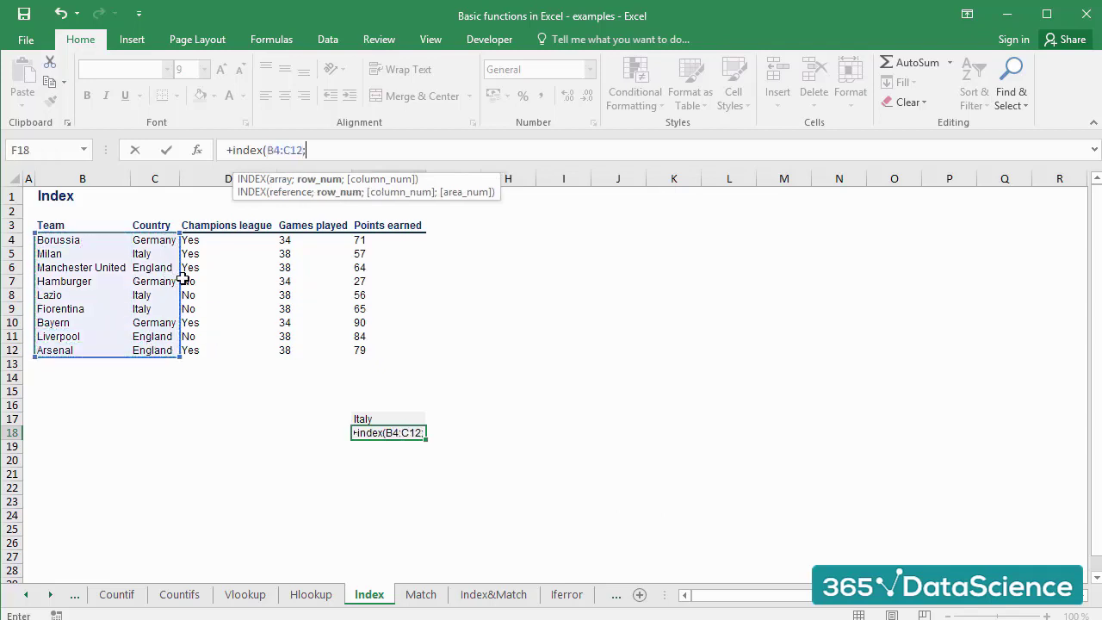
text(1;1)
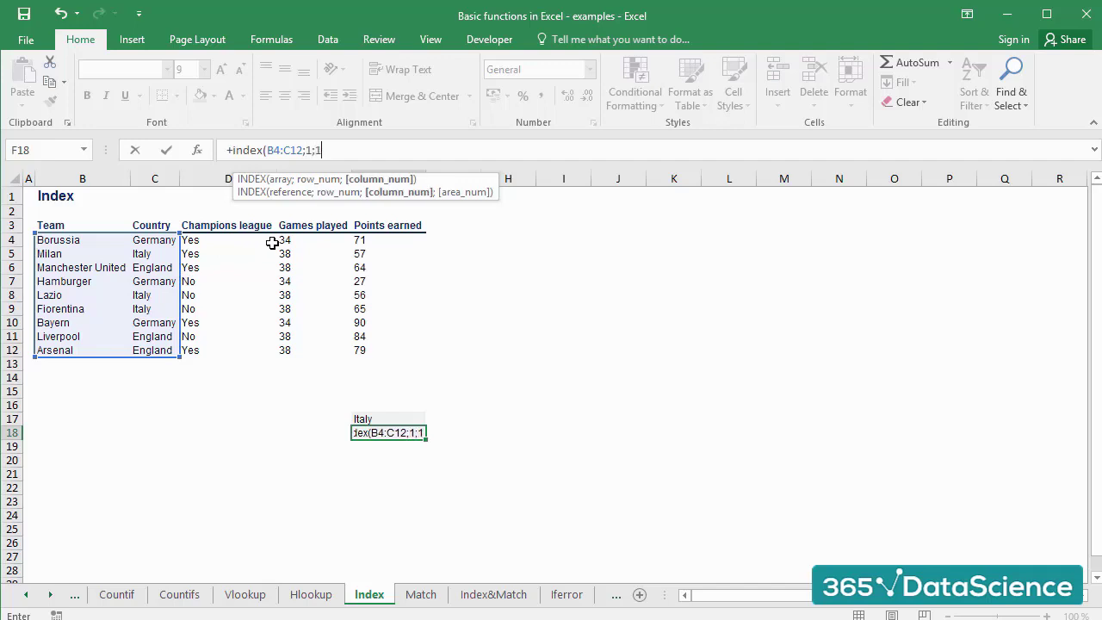
key(Return)
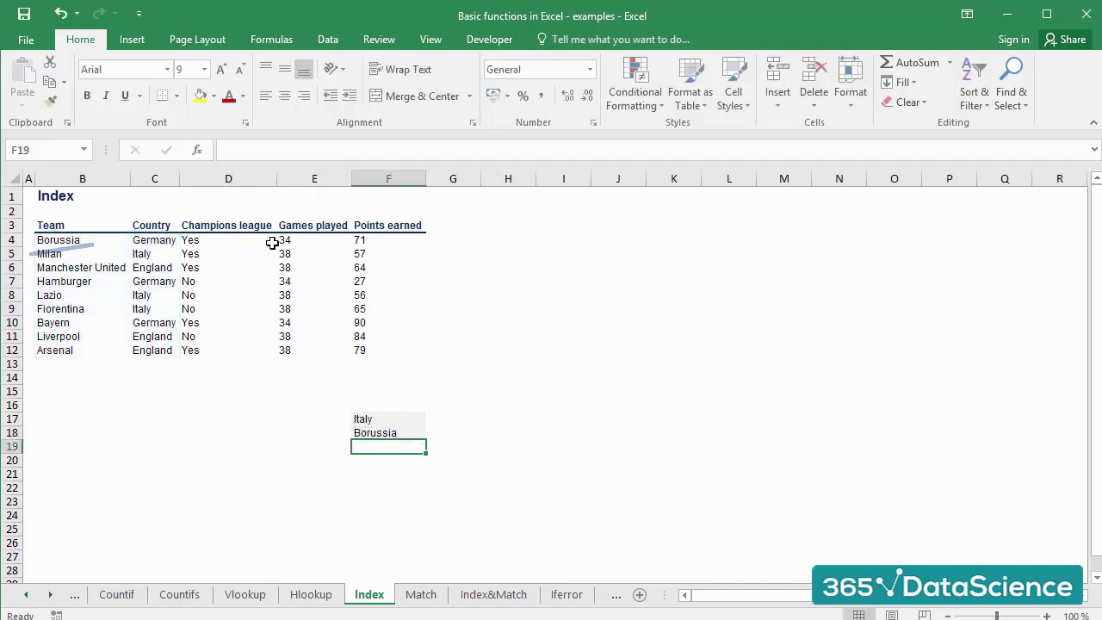
key(Up)
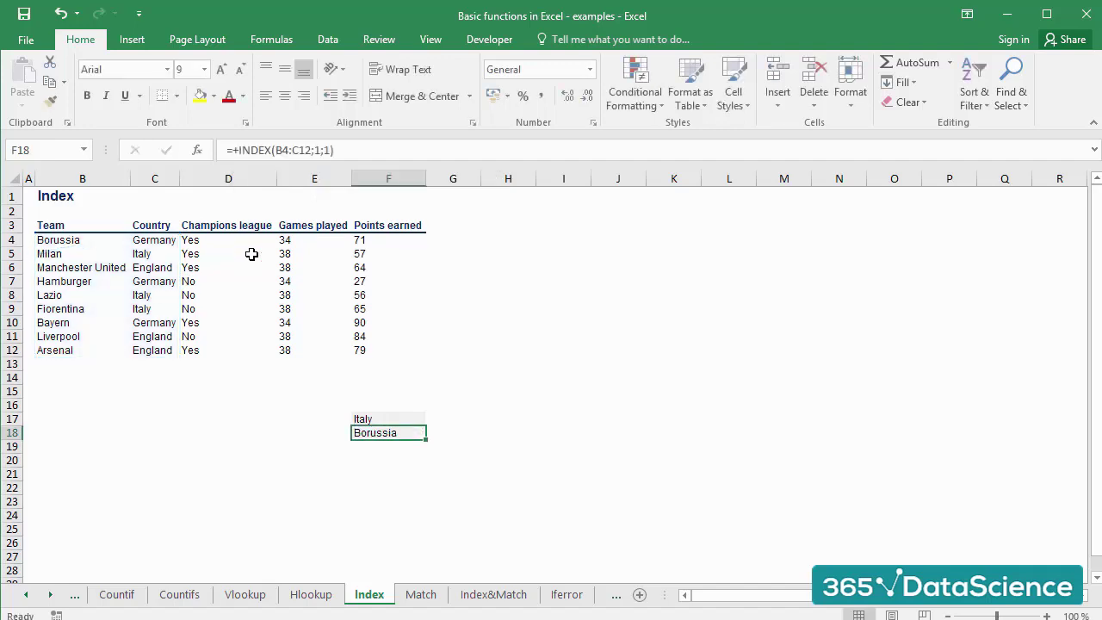
click(67, 239)
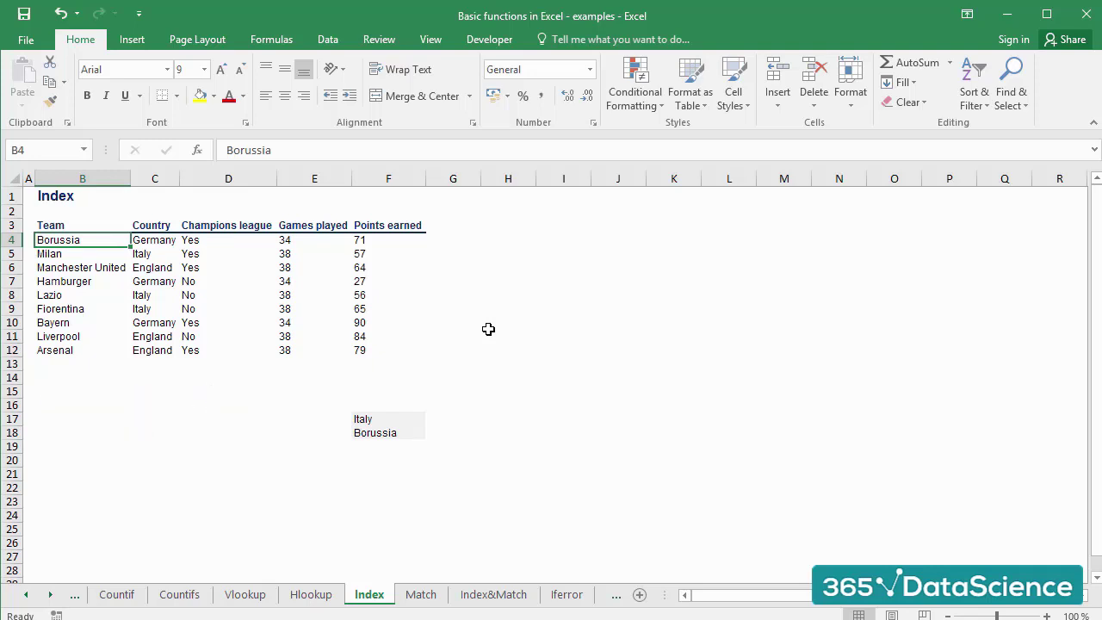
key(ctrl+Page_Down)
Enter =MATCH(B19;B4:B12;0) in C19 so Milan's position shows as 2.
key(shift+Up)
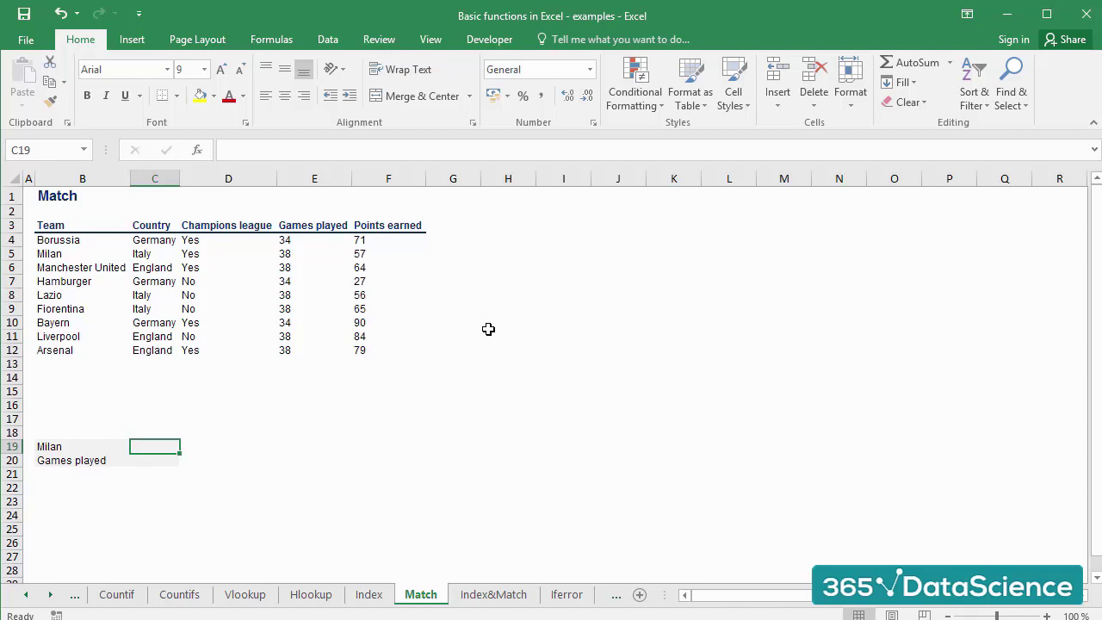
text(+ma)
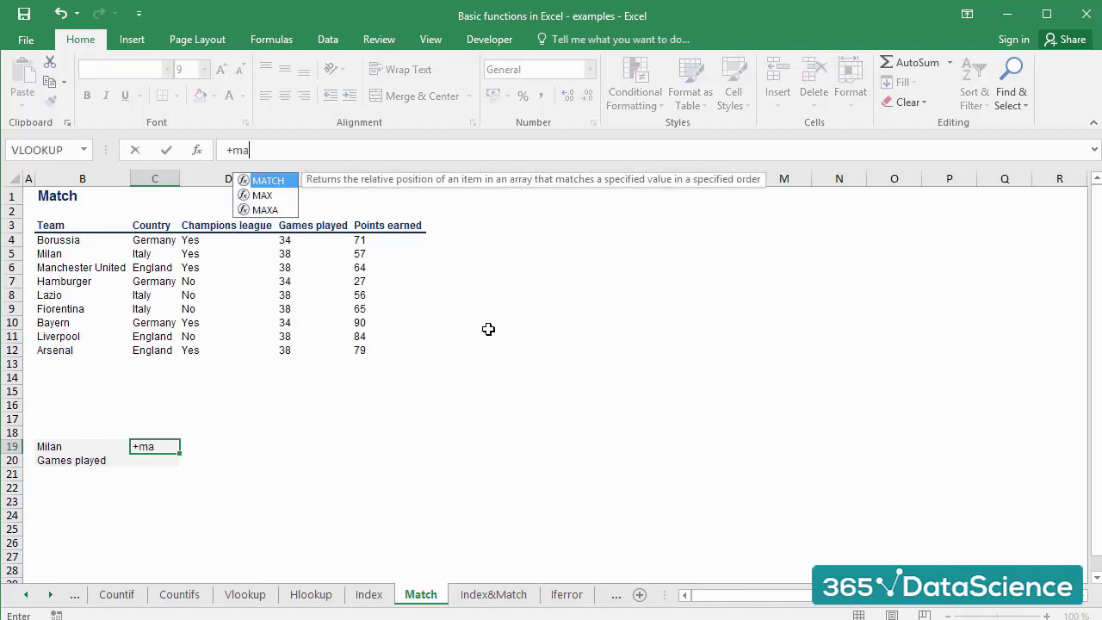
text(tch()
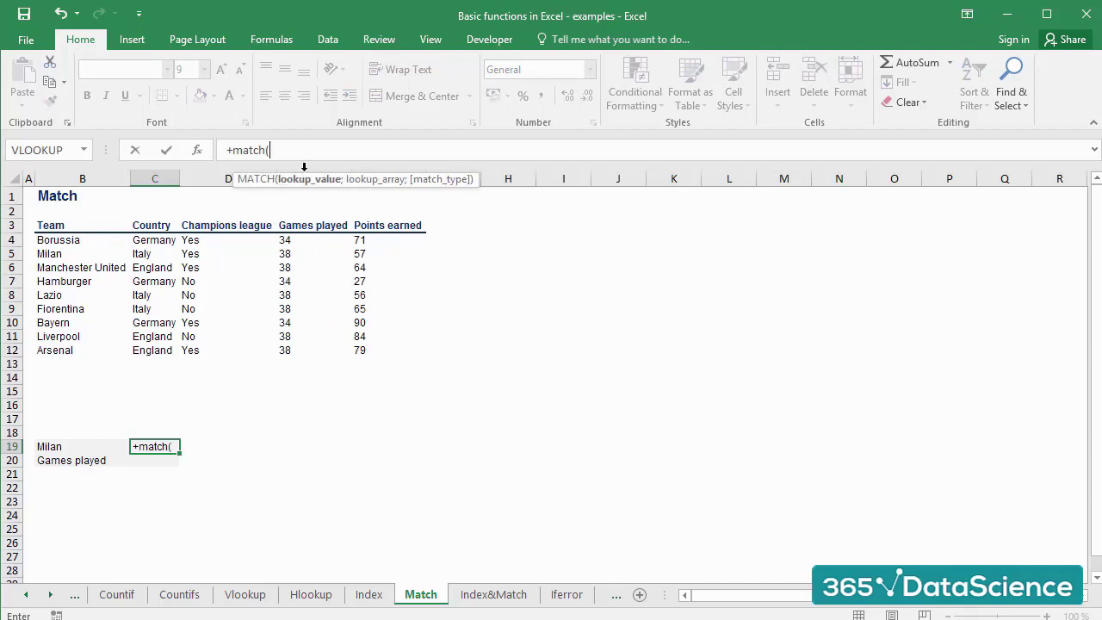
click(93, 448)
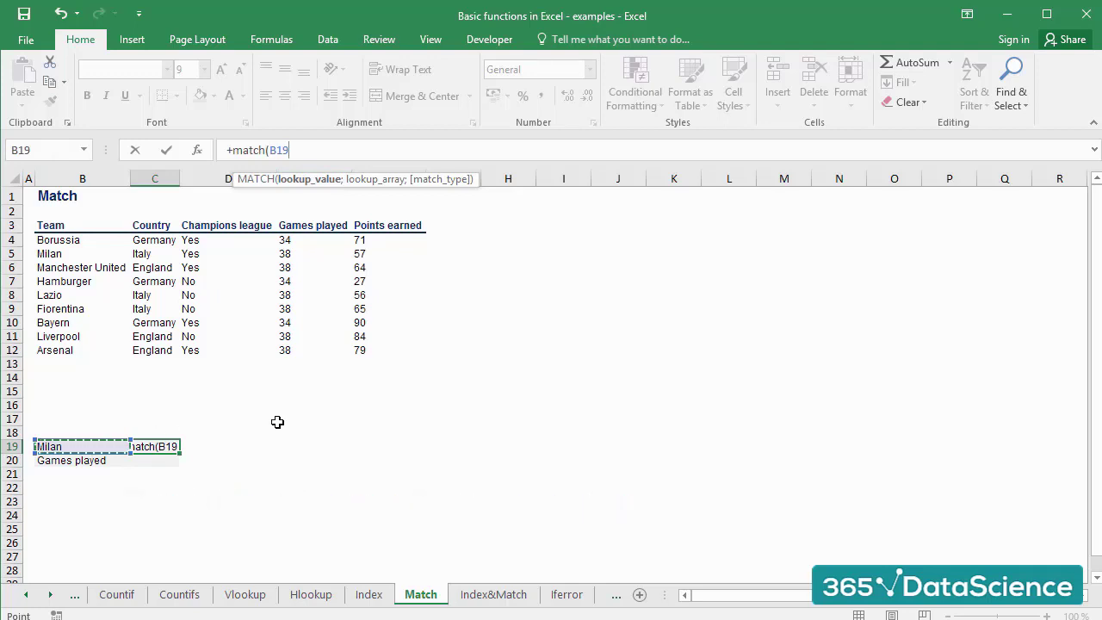
text(;)
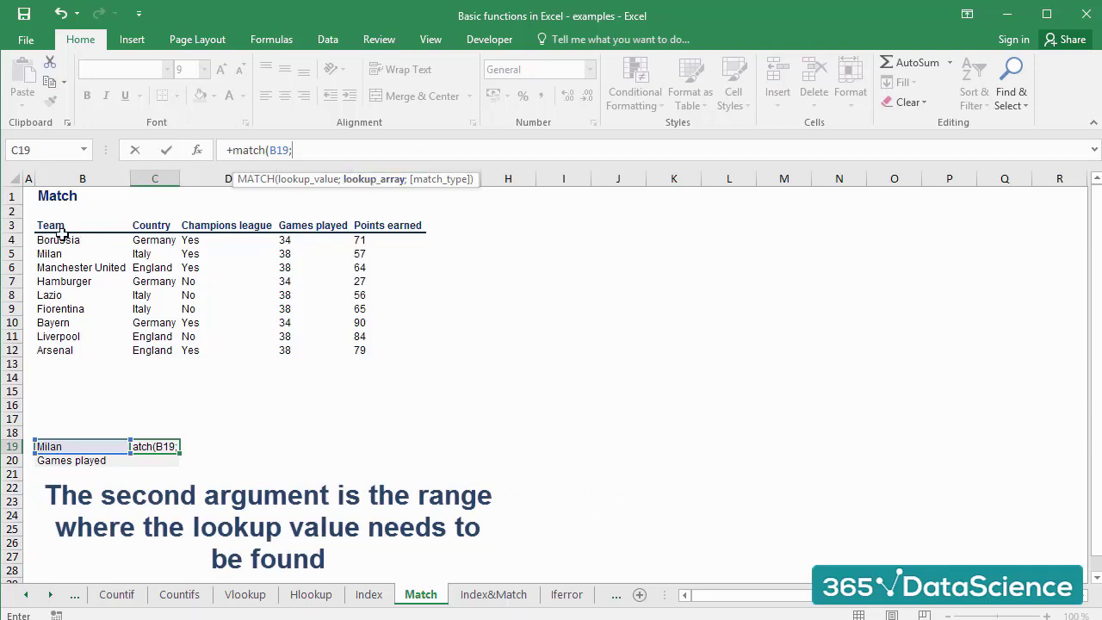
drag(54, 239, 60, 355)
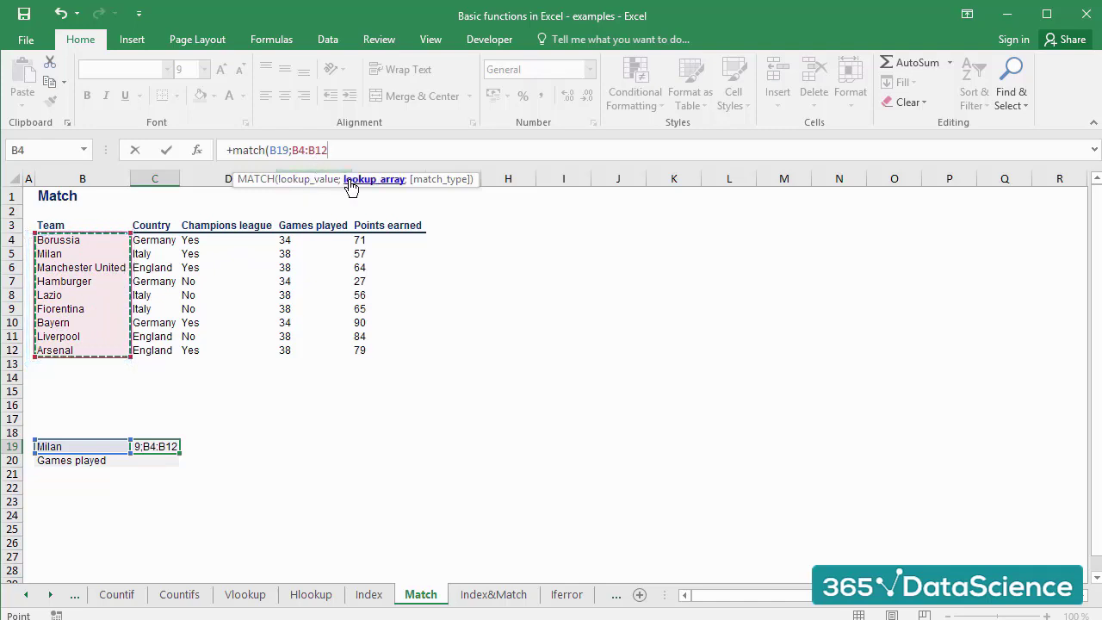
text(;)
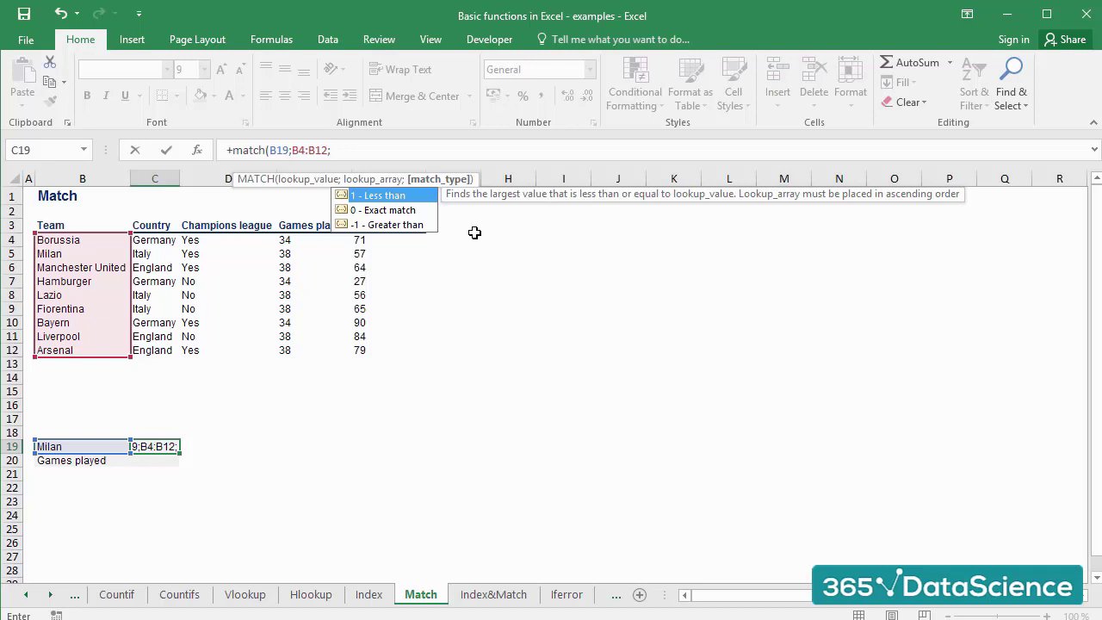
text(0))
key(Return)
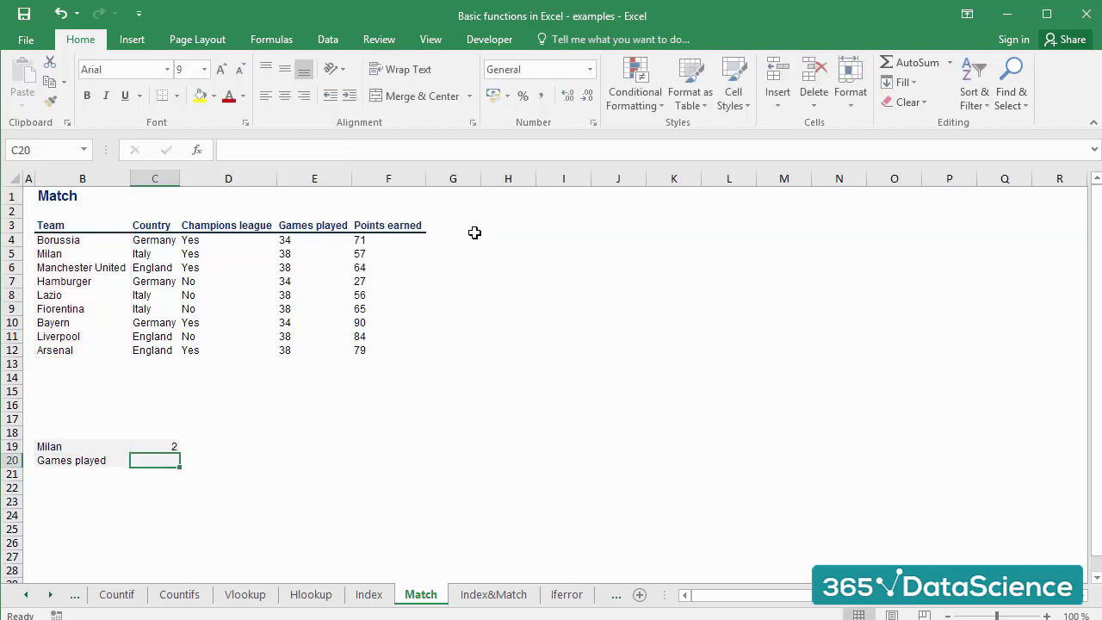
key(Up)
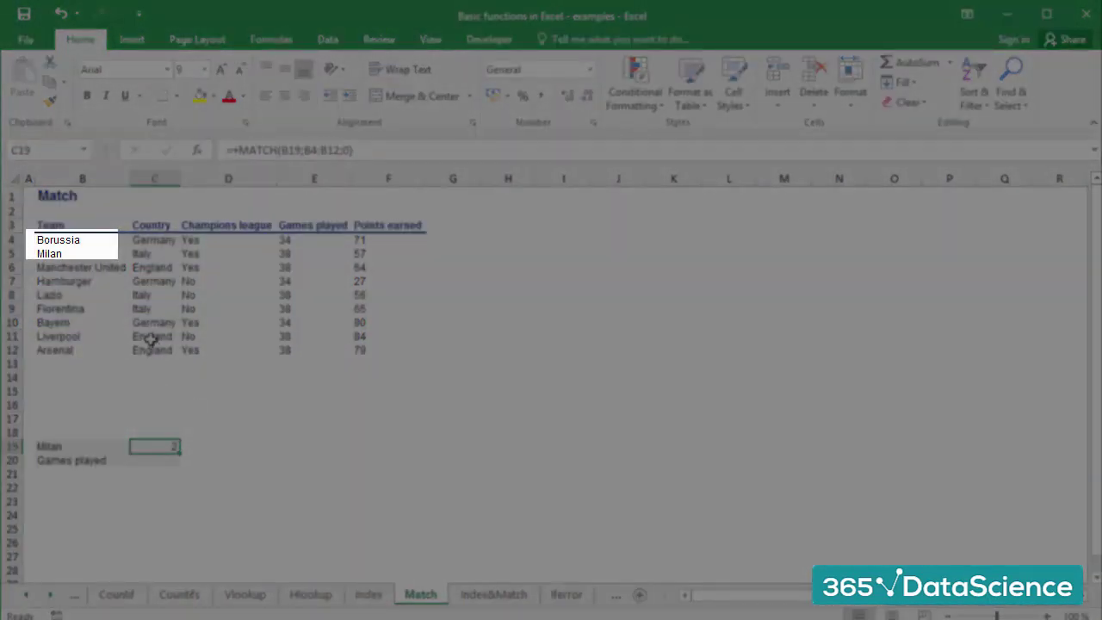
After reviewing Milan's MATCH result, build =MATCH(B20;B3:F3;0) in C20.
click(92, 256)
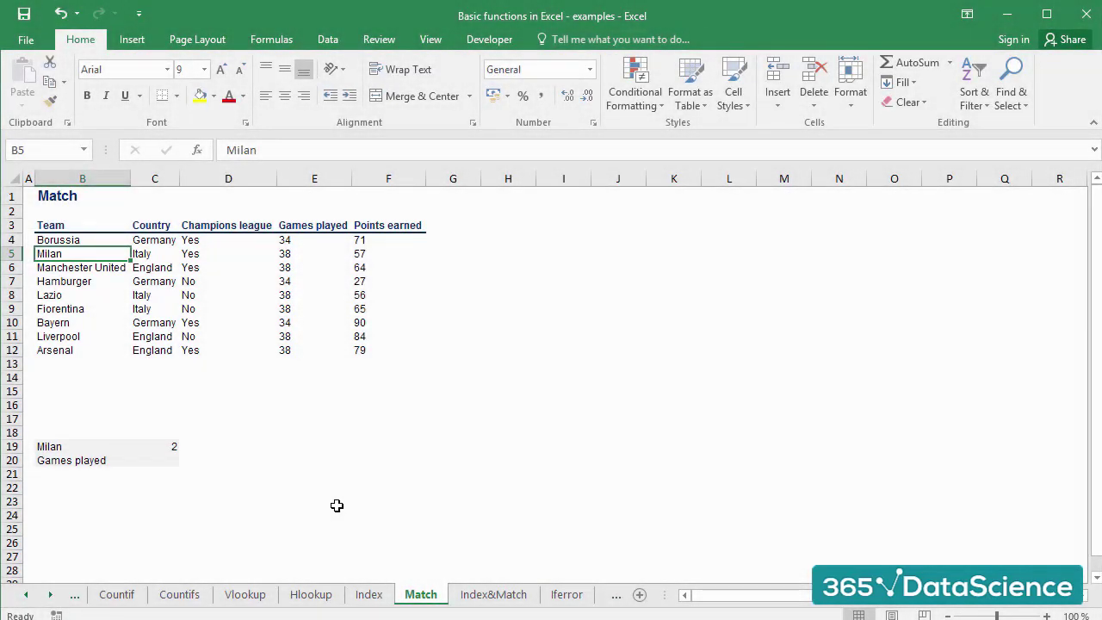
click(175, 446)
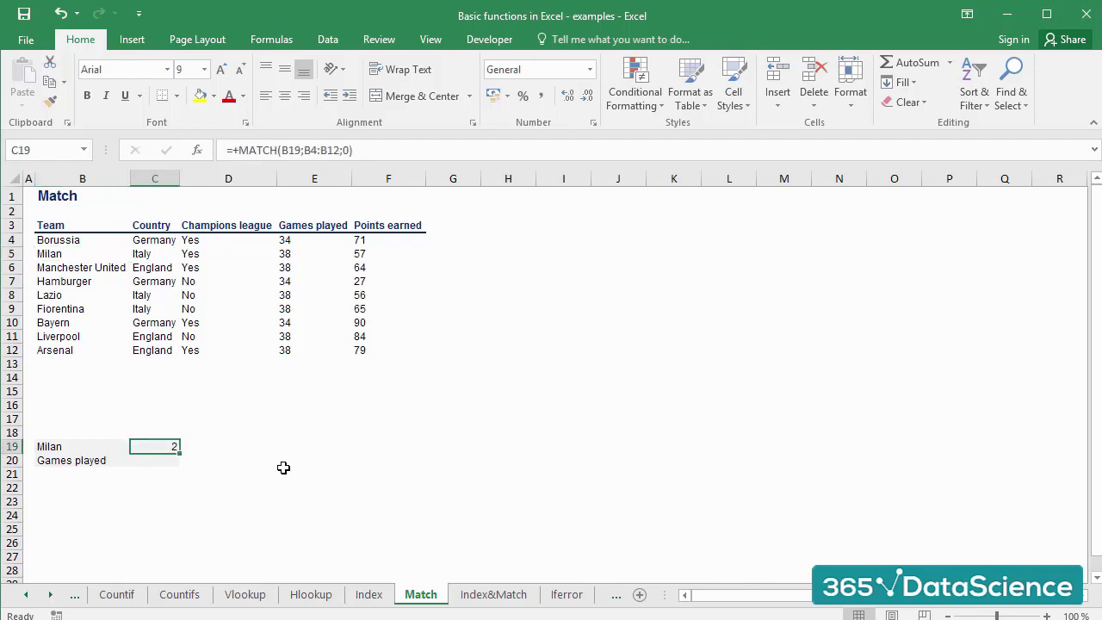
click(167, 463)
text(=match)
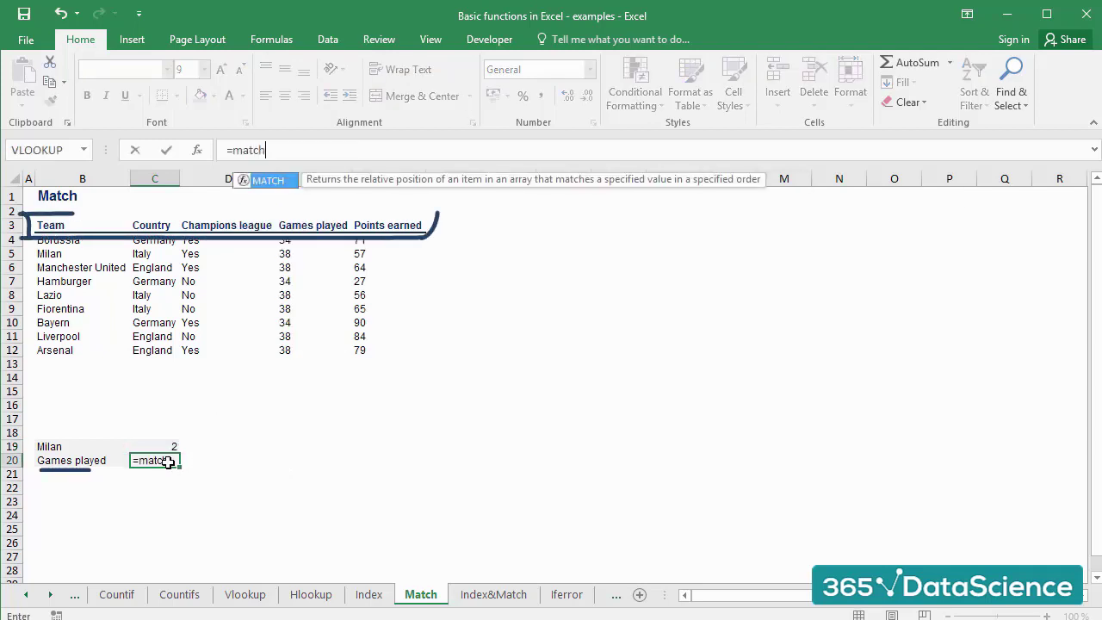
text(()
key(Left)
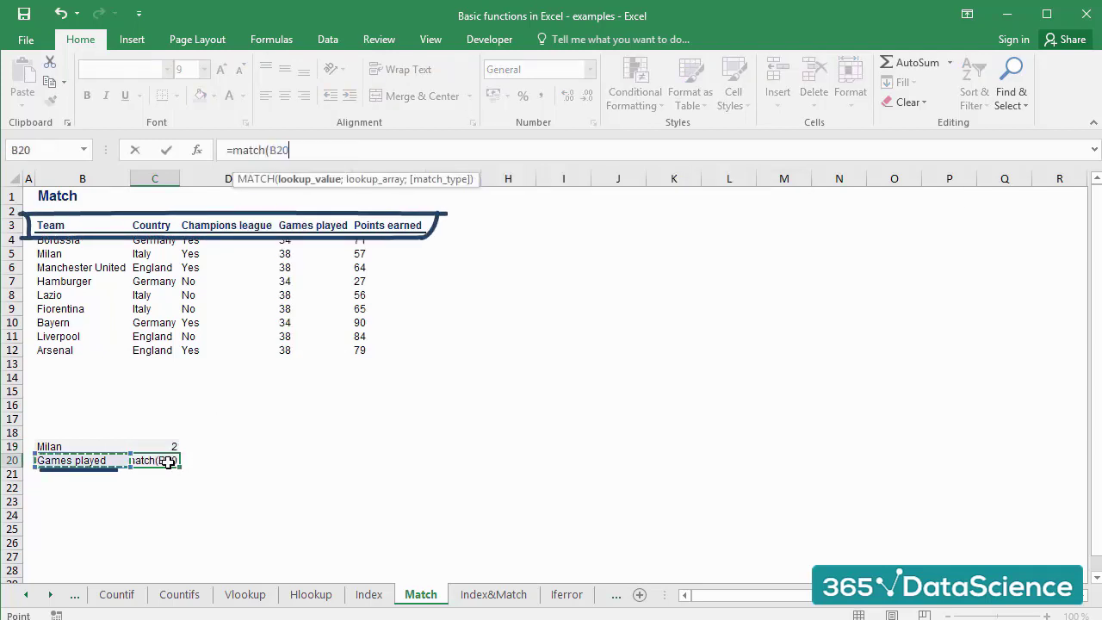
text(;)
key(Up)
key(Up)
key(Up)
key(Up)
key(Up)
key(Up)
key(Up)
key(Up)
key(Up)
key(Up)
key(Up)
key(Up)
key(Up)
key(Up)
key(Up)
key(Up)
key(Up)
key(Up)
key(Left)
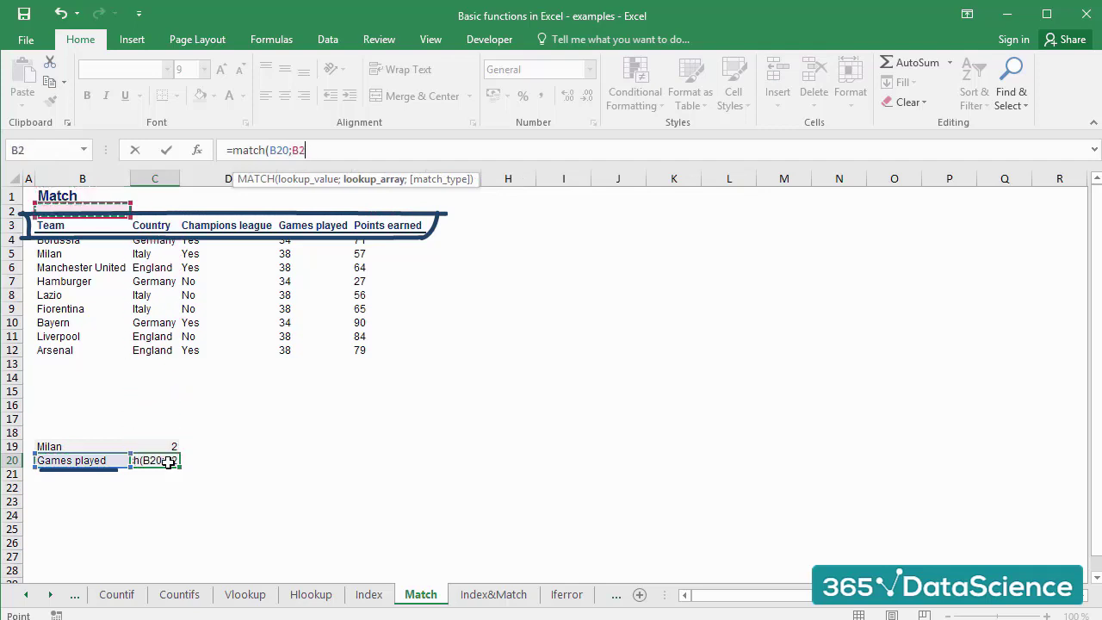
key(Down)
key(shift+Right)
key(shift+Right)
key(shift+Right)
key(shift+Right)
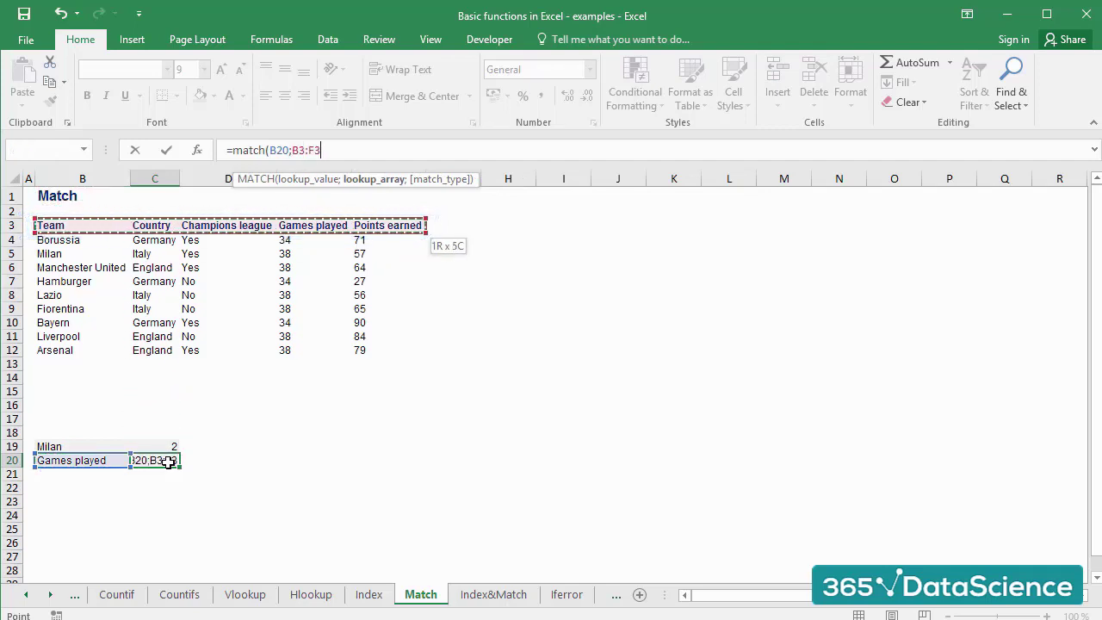
text(;0))
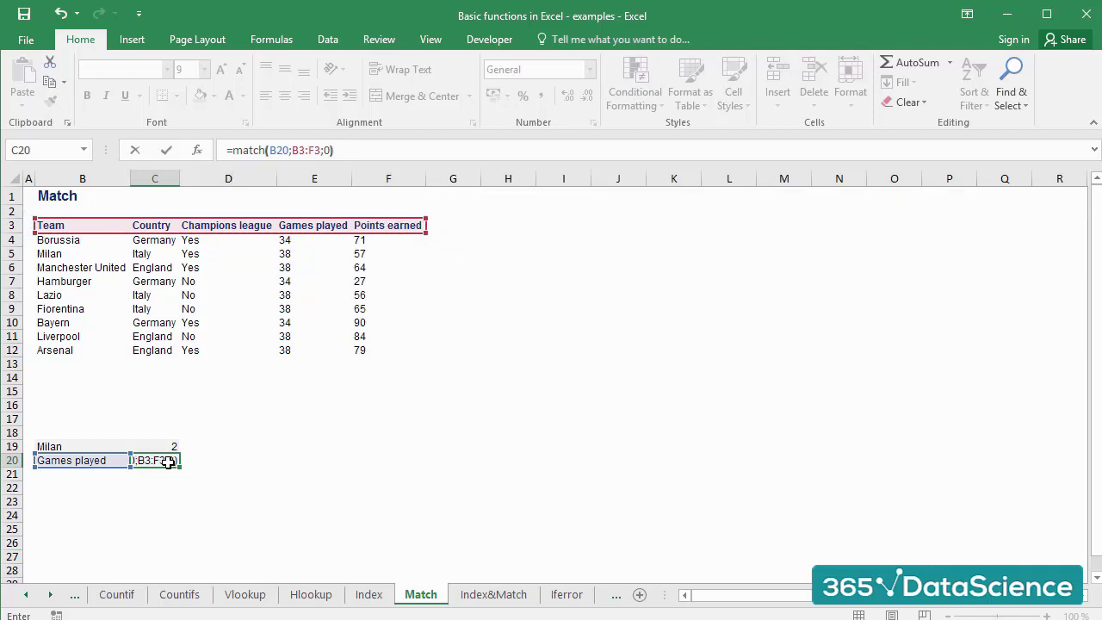
Commit C20's formula and verify Games played is 4th in header row B3:F3.
key(Return)
key(Up)
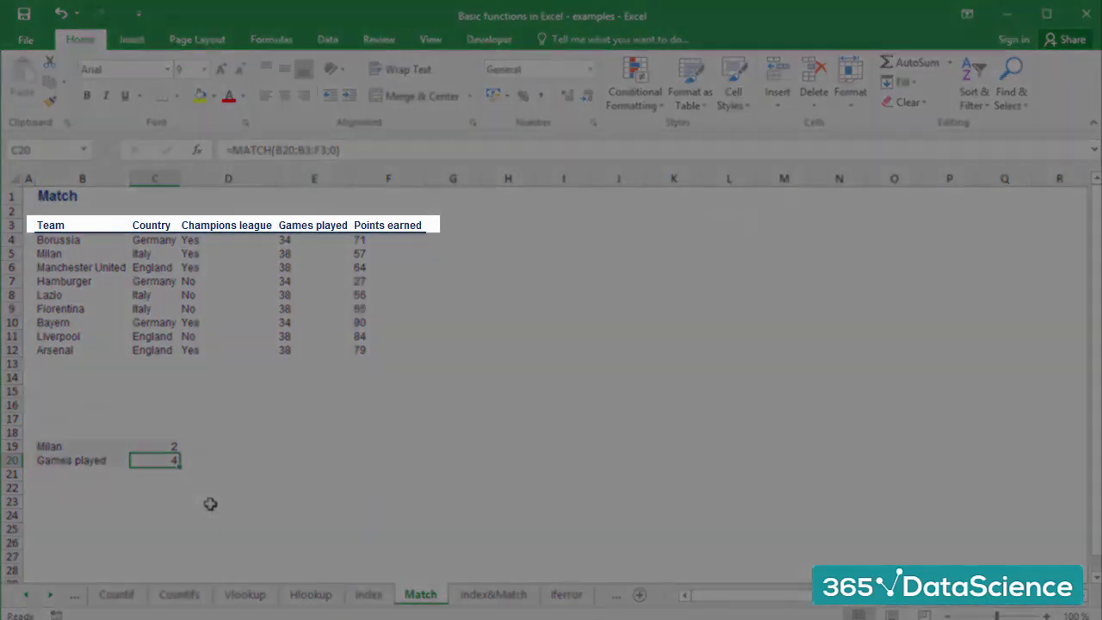
click(88, 225)
key(Right)
key(Right)
key(Right)
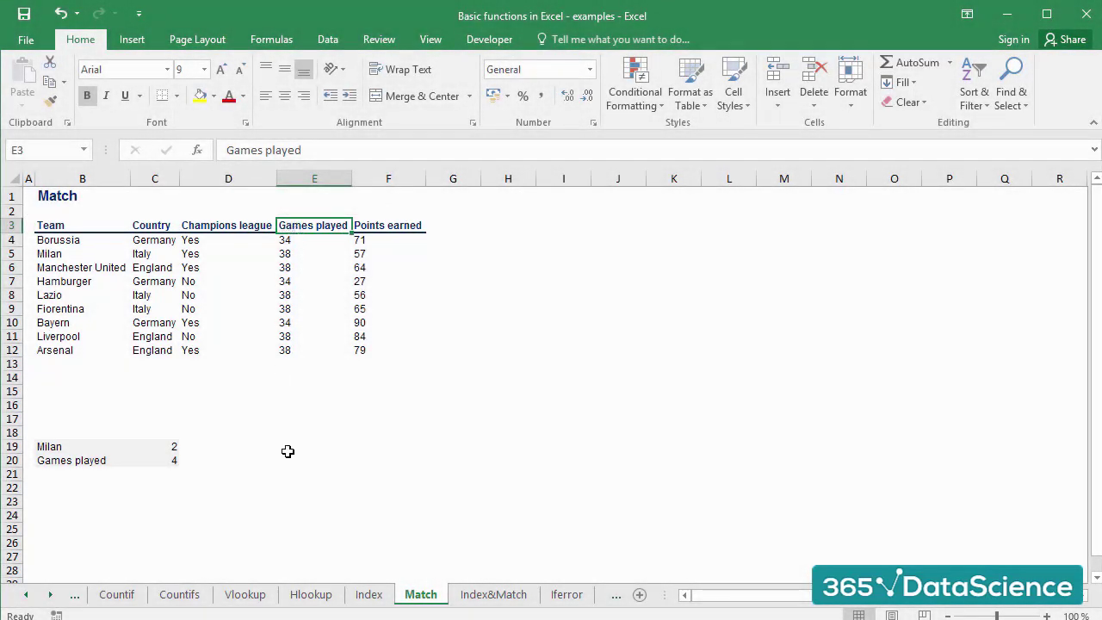
Go to the Index&Match sheet and review source table B3:F12 and the Milan/Hamburger lookup table.
key(ctrl+Page_Down)
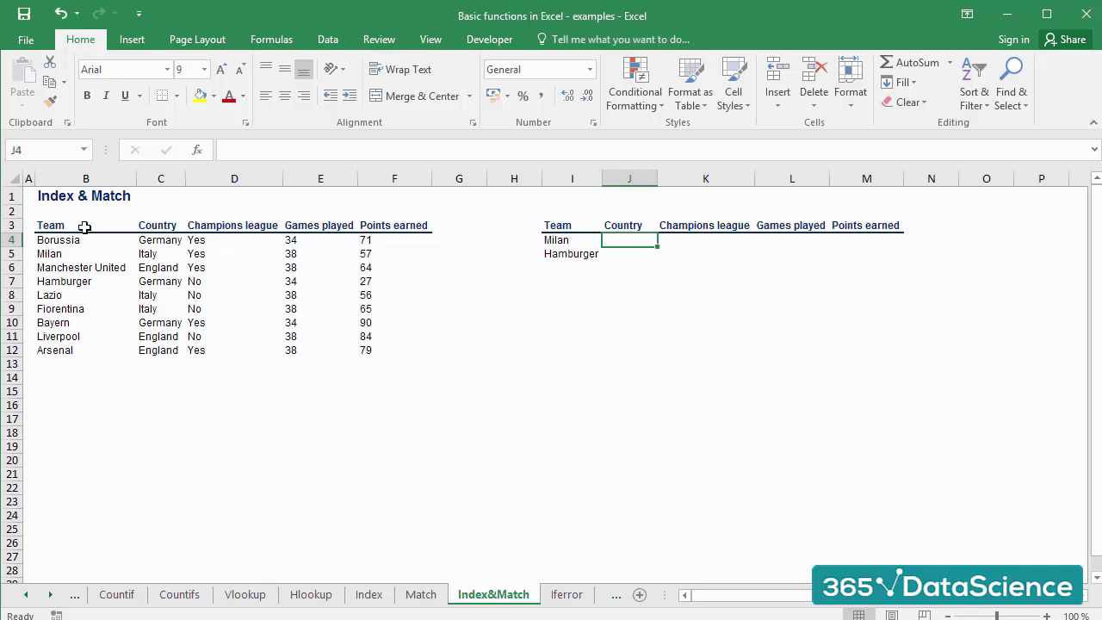
drag(80, 225, 396, 348)
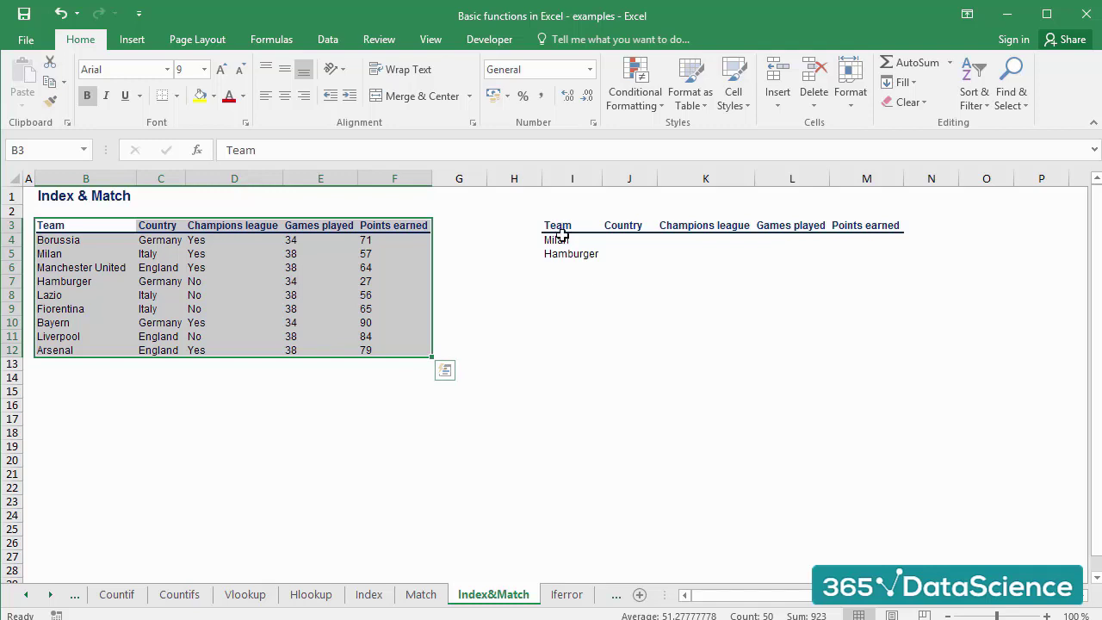
drag(556, 226, 849, 253)
click(617, 241)
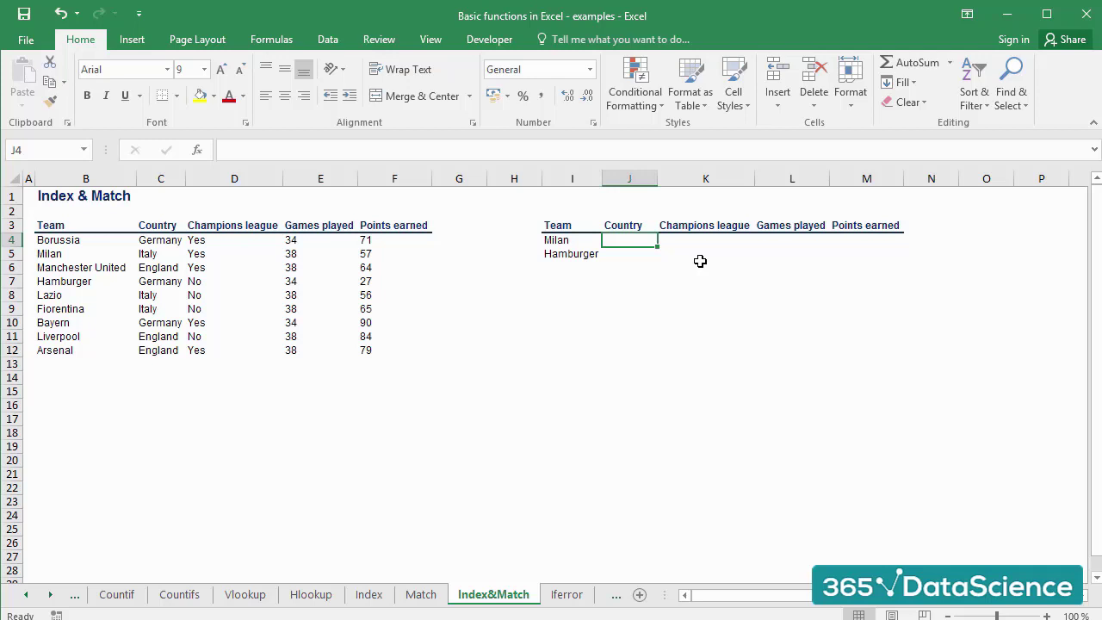
In J4 build +MATCH($I4;$B$4:$B$12;0) with Milan's column and the team list locked.
text(+mat)
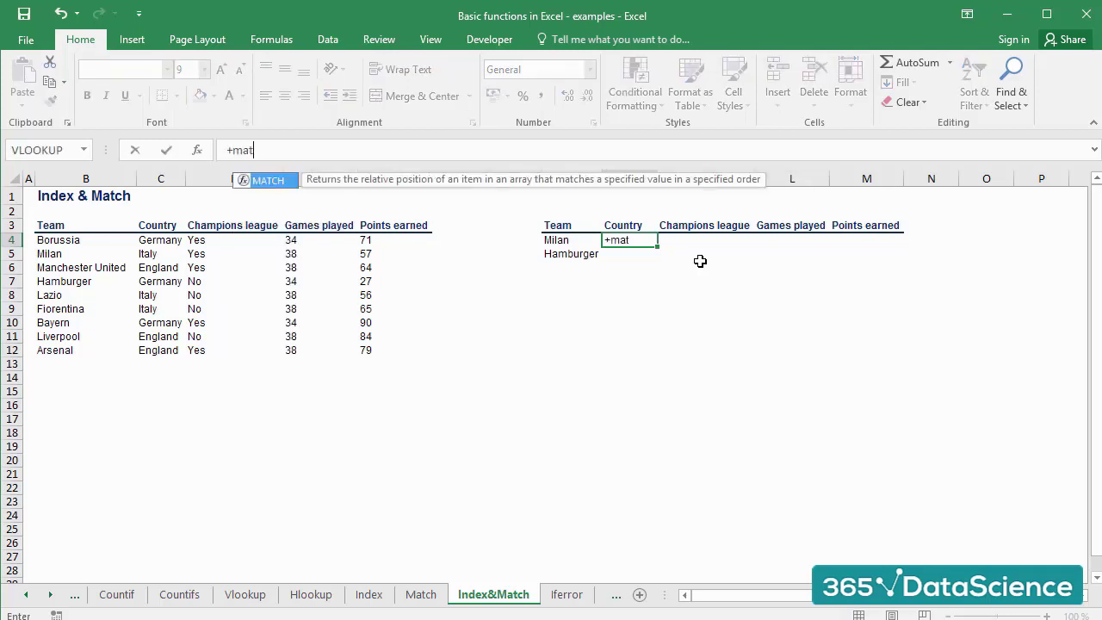
text(ch()
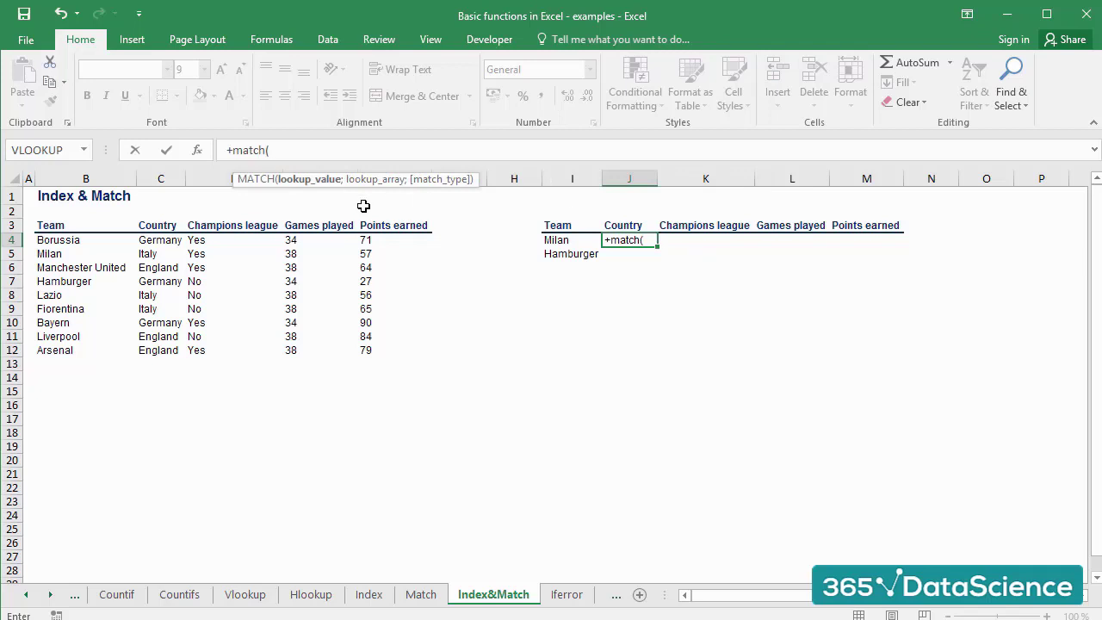
click(555, 241)
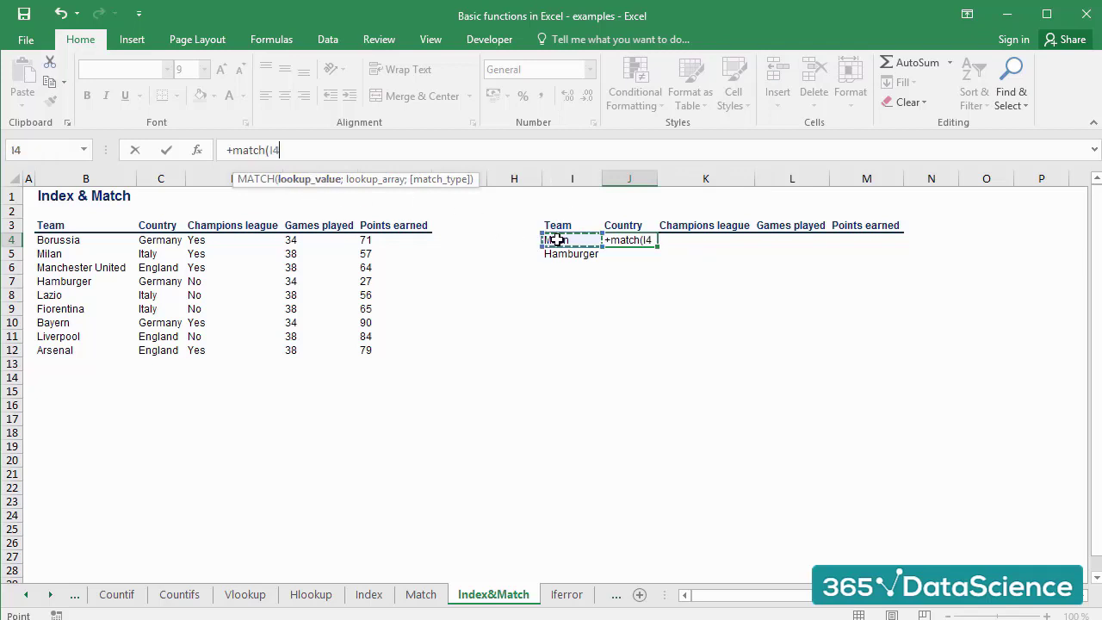
click(271, 151)
text($I4)
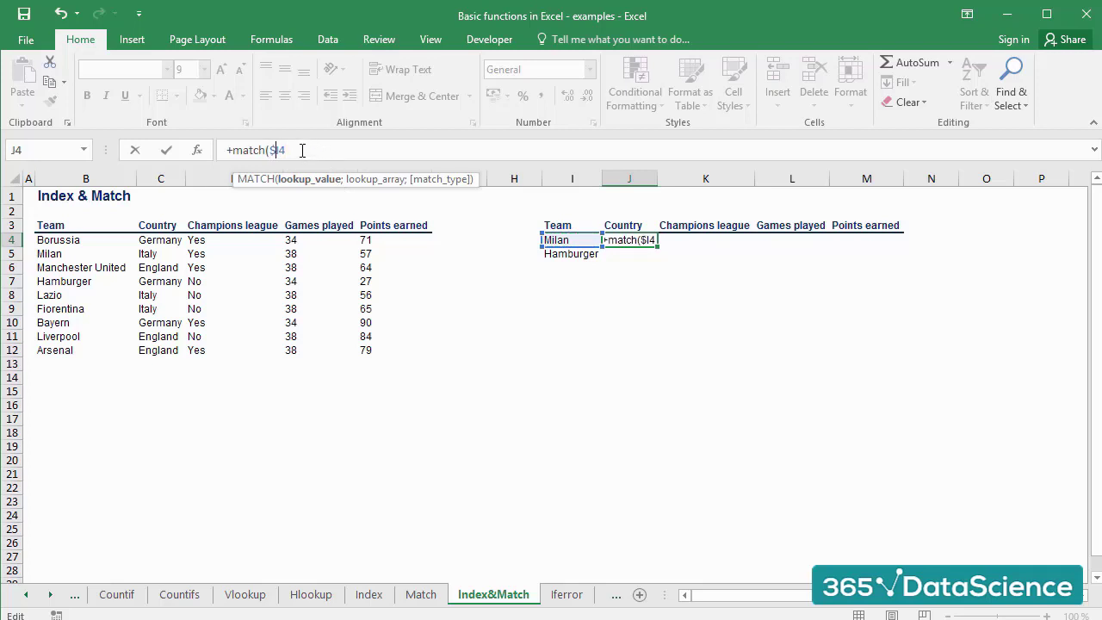
text(;)
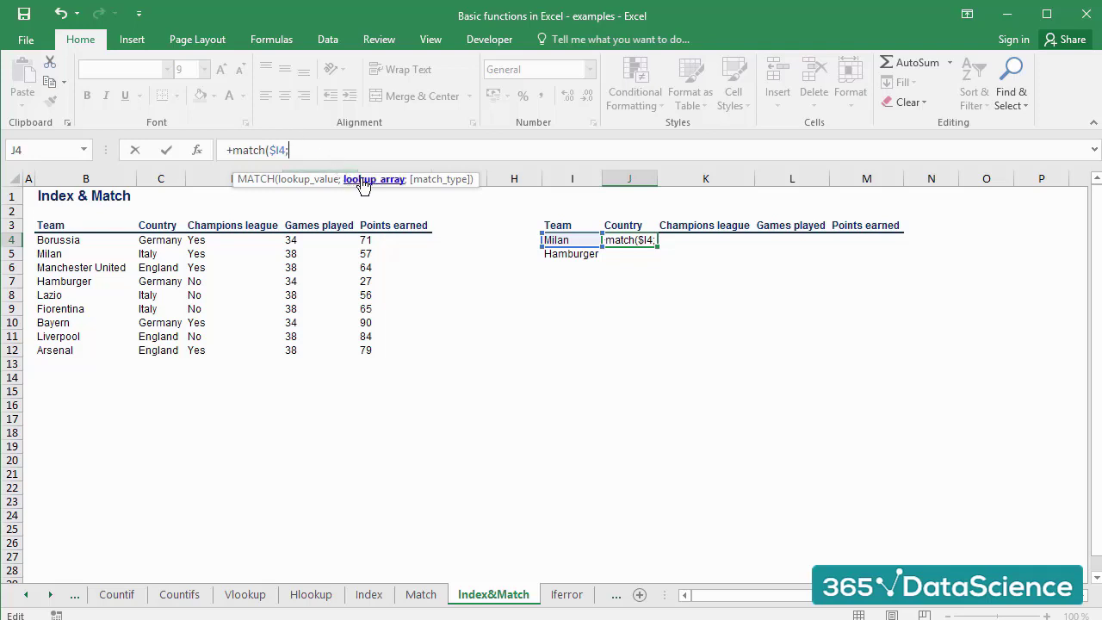
drag(70, 240, 69, 349)
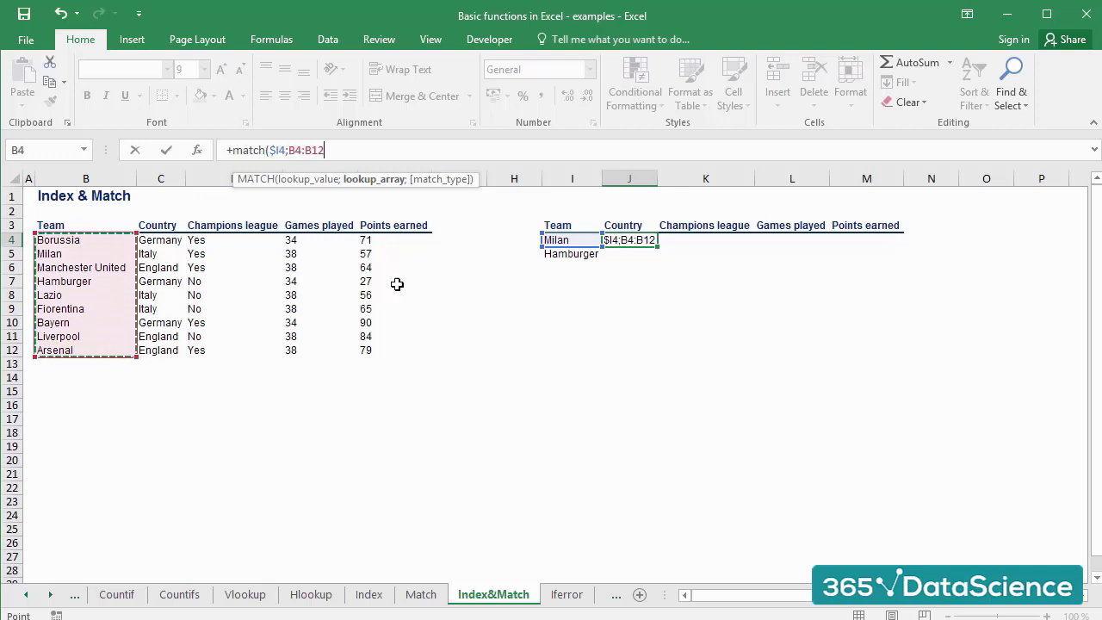
key(F4)
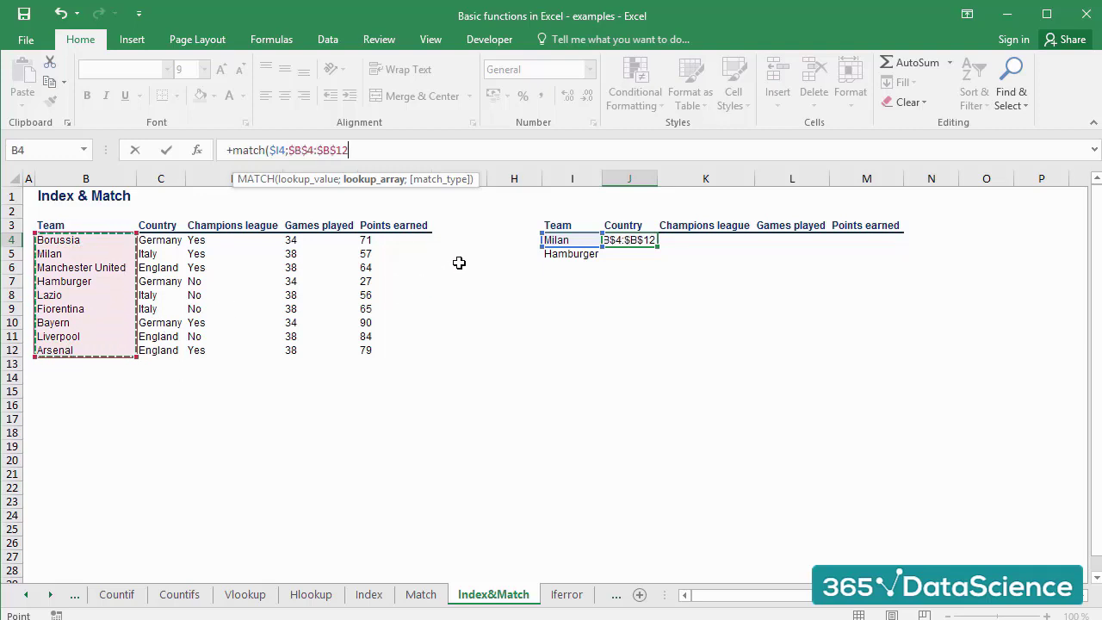
text(;)
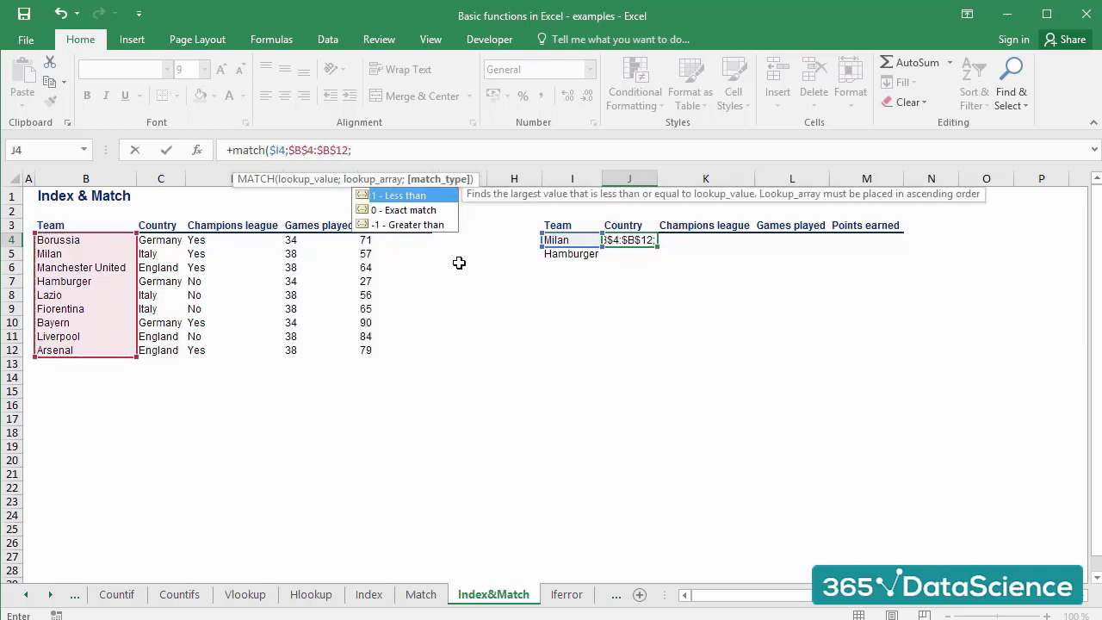
text(0))
Commit J4's MATCH formula (2) and copy it to J5, where Hamburger returns 4.
key(Return)
key(Up)
key(ctrl+c)
key(Down)
key(ctrl+v)
key(Escape)
key(Up)
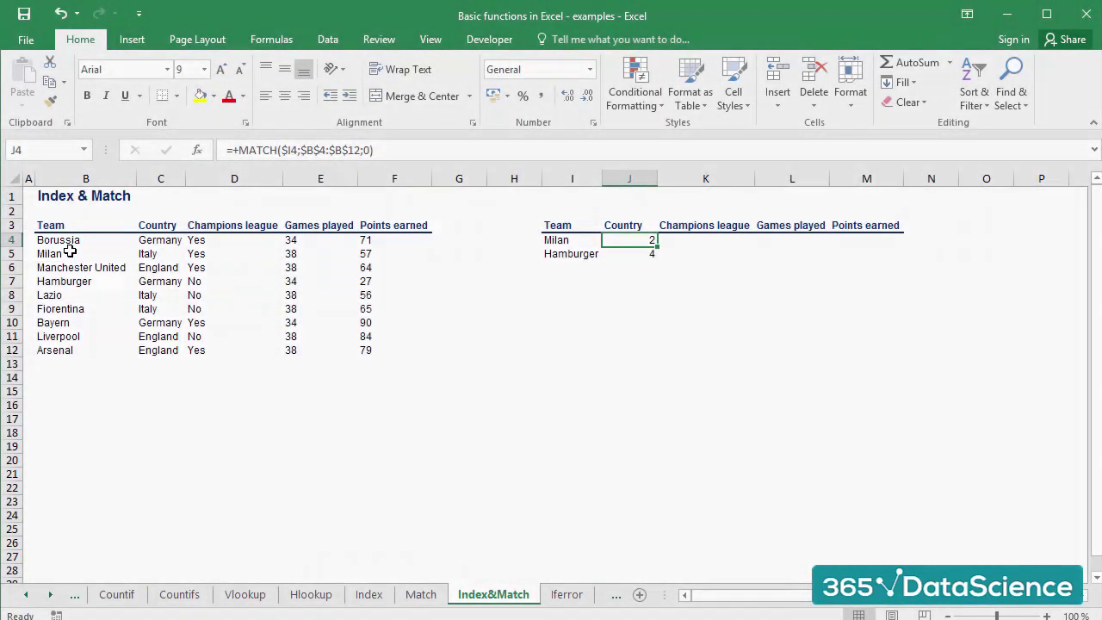
Check Milan's and Hamburger's rows in the source table against the results.
click(69, 251)
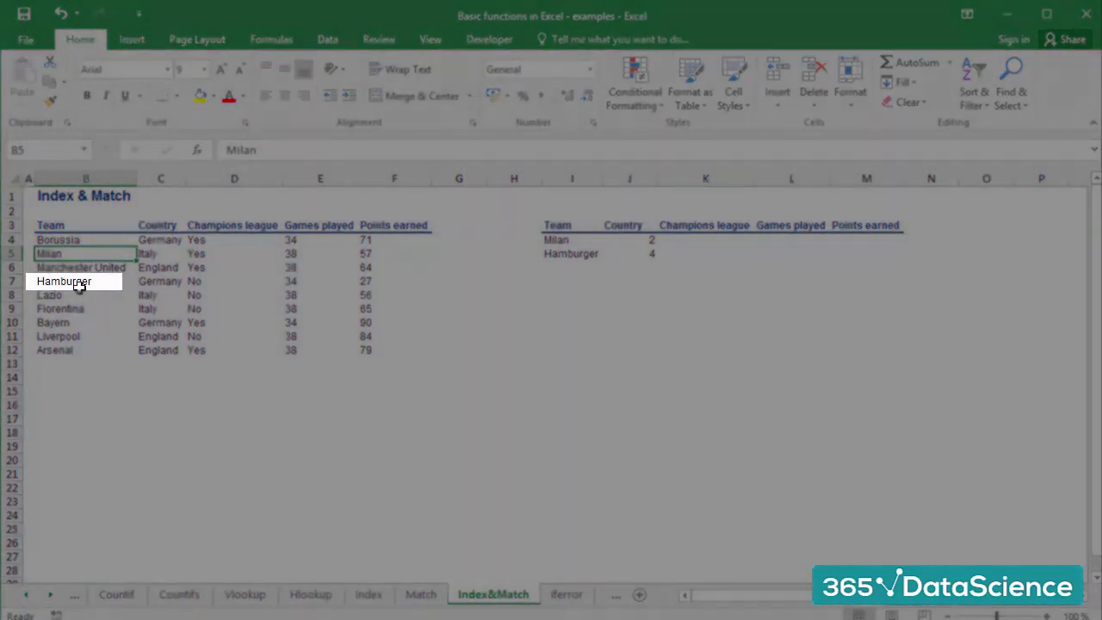
click(78, 287)
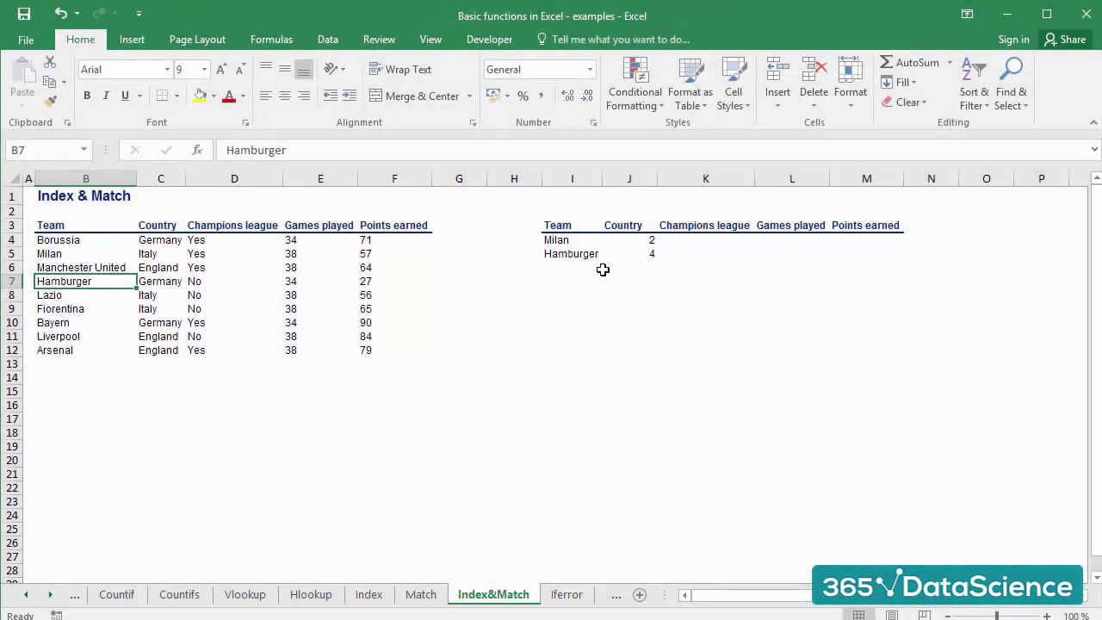
click(647, 241)
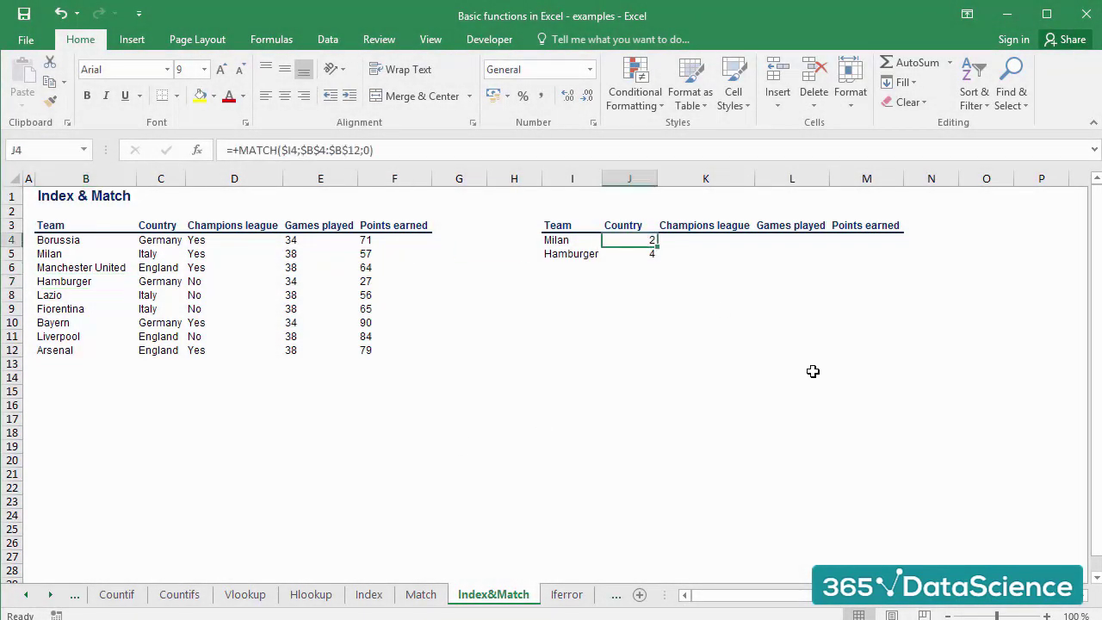
Copy the J4:J5 MATCH formulas into K4:M5.
key(shift+Down)
key(ctrl+d)
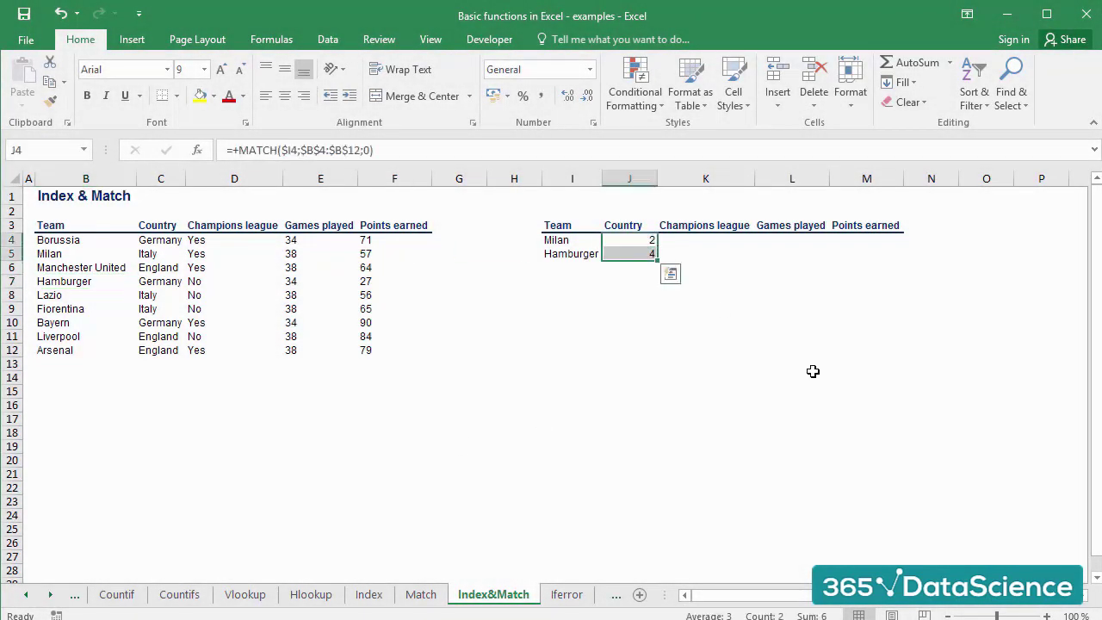
key(ctrl+c)
key(Right)
key(shift+Down)
key(shift+Right)
key(shift+Right)
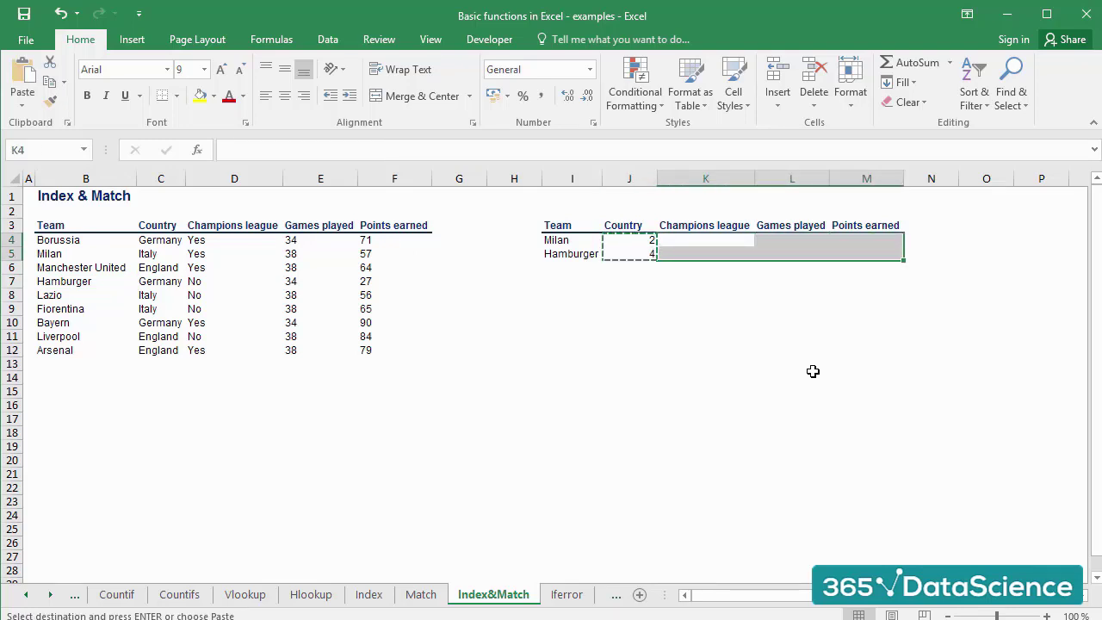
key(ctrl+v)
key(Escape)
key(Down)
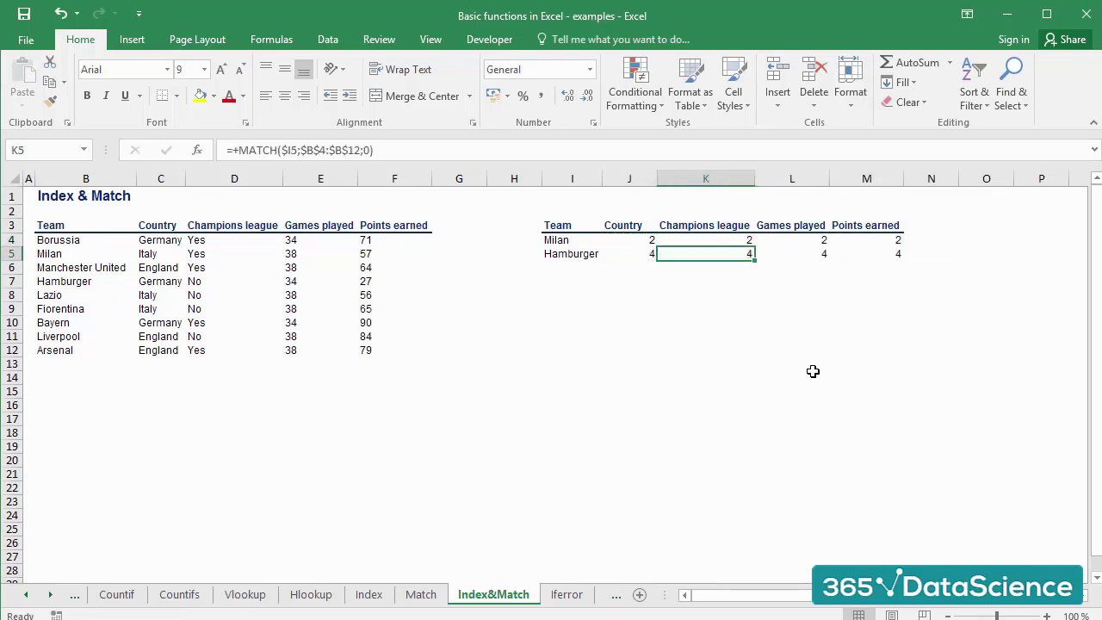
Inspect the copied formulas in K4, L4, K5 and L5 without changing them.
key(Up)
key(F2)
key(Escape)
key(Right)
key(F2)
key(Escape)
key(Left)
key(Down)
key(F2)
key(Escape)
key(Right)
key(F2)
key(Escape)
key(Left)
key(Left)
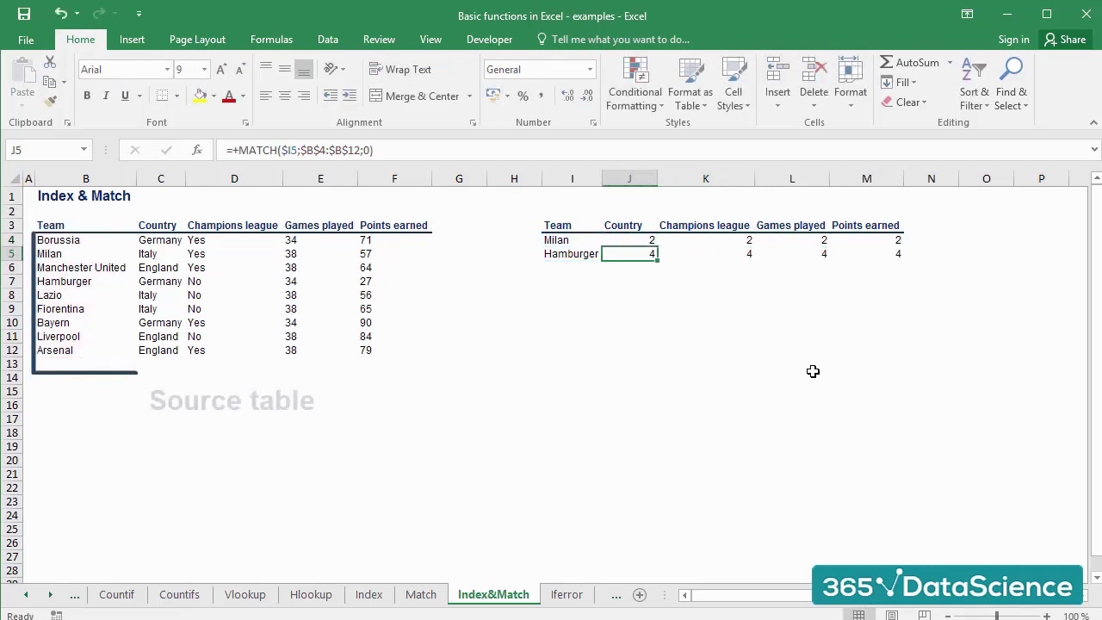
key(Up)
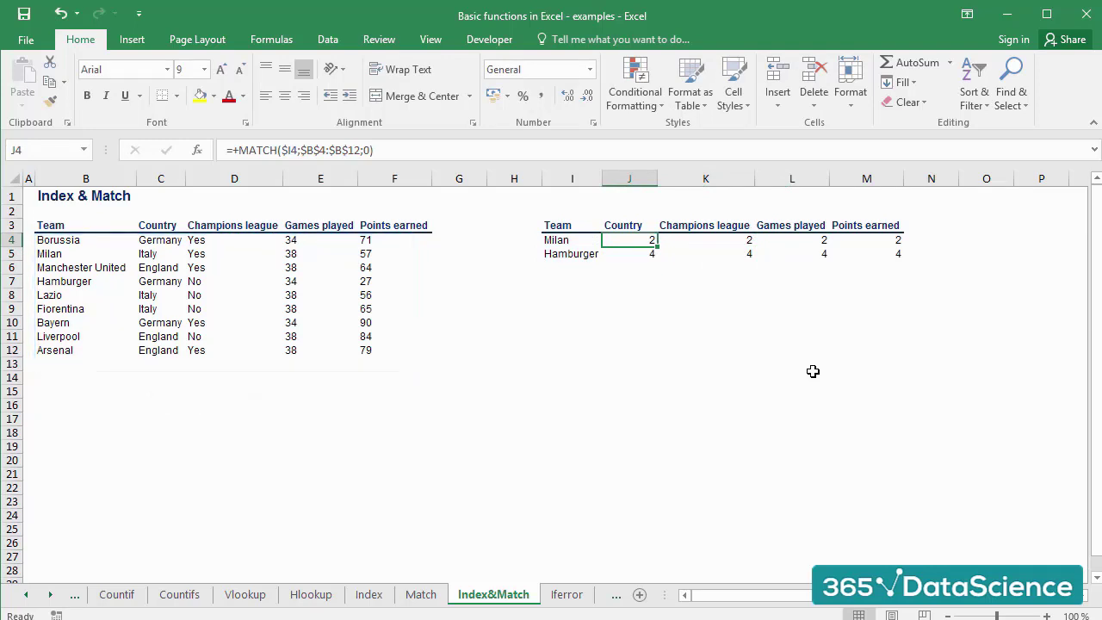
Edit J4 to =INDEX(C$4:C$12;MATCH($I4;$B$4:$B$12;0)) so it shows Italy.
click(239, 150)
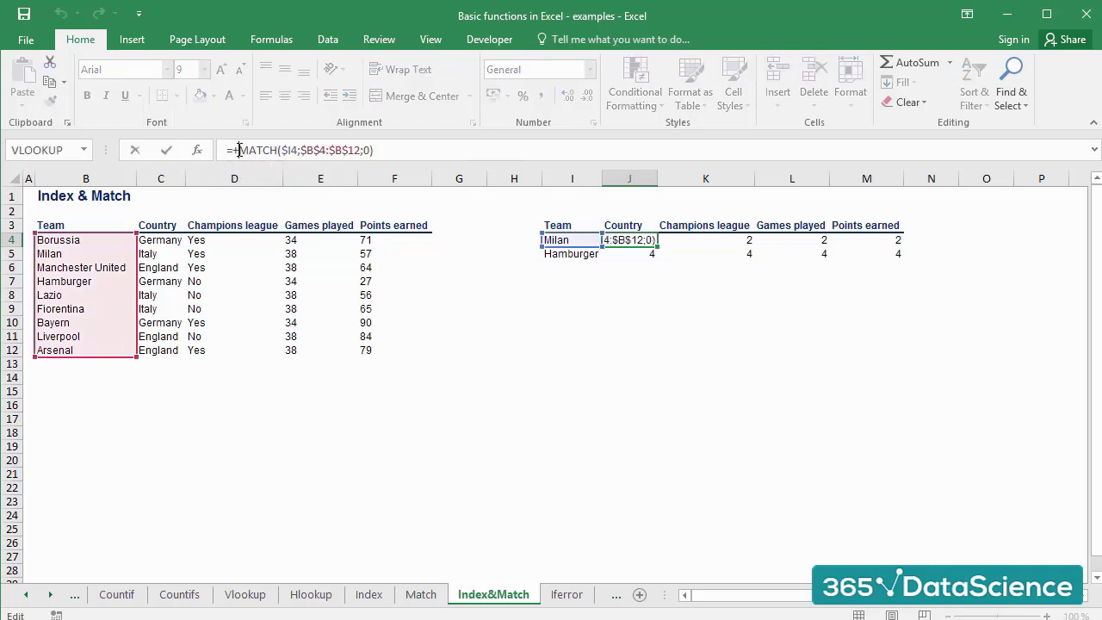
text(INDEX)
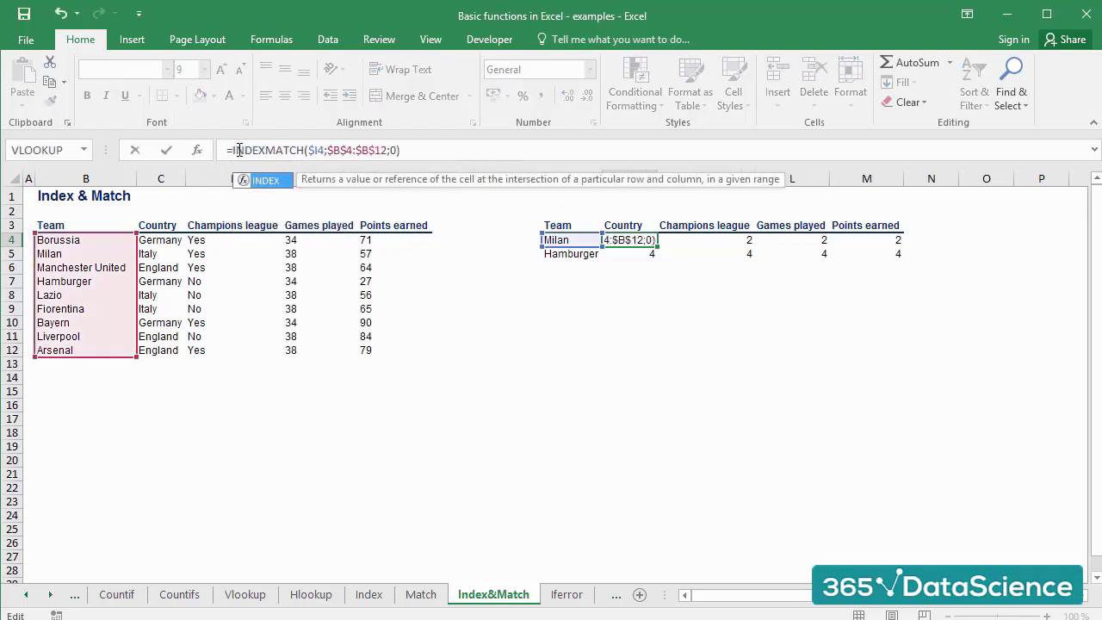
text(()
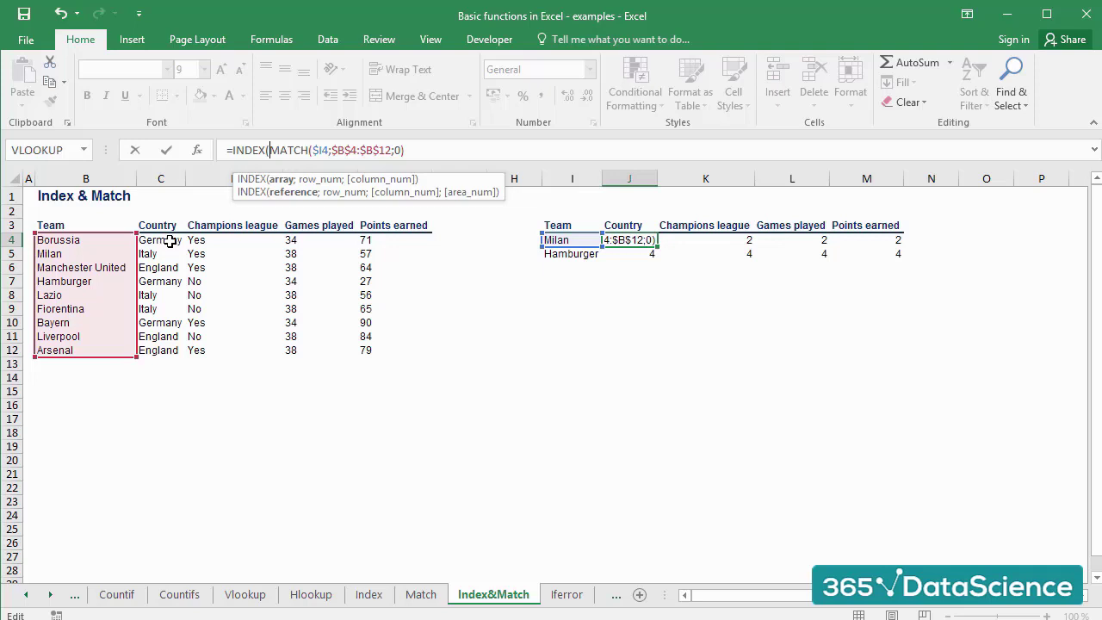
drag(170, 240, 174, 348)
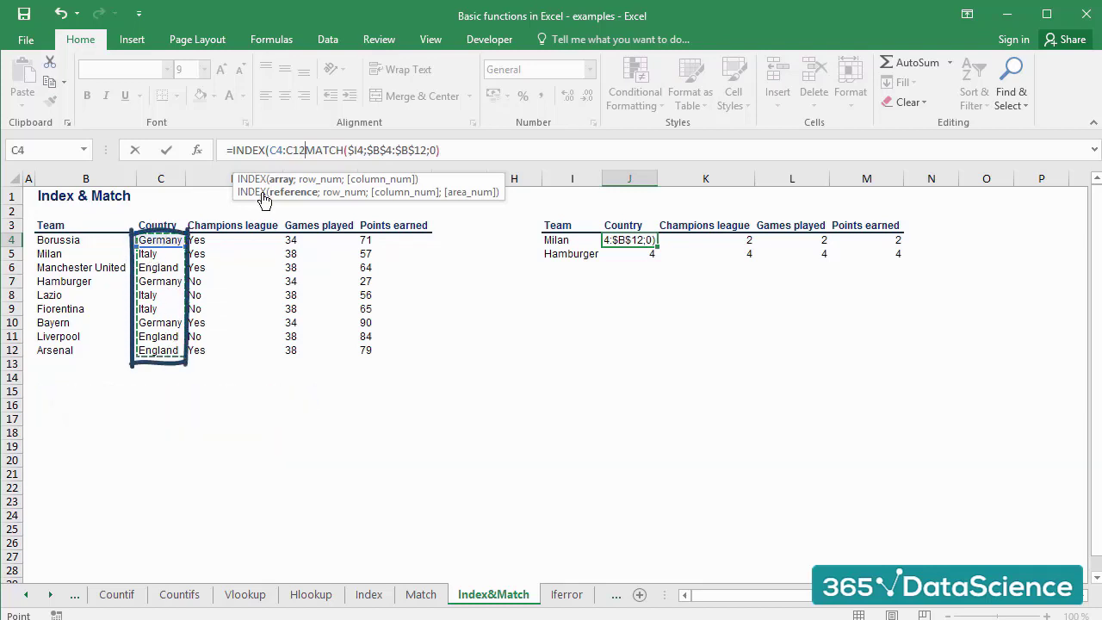
click(282, 150)
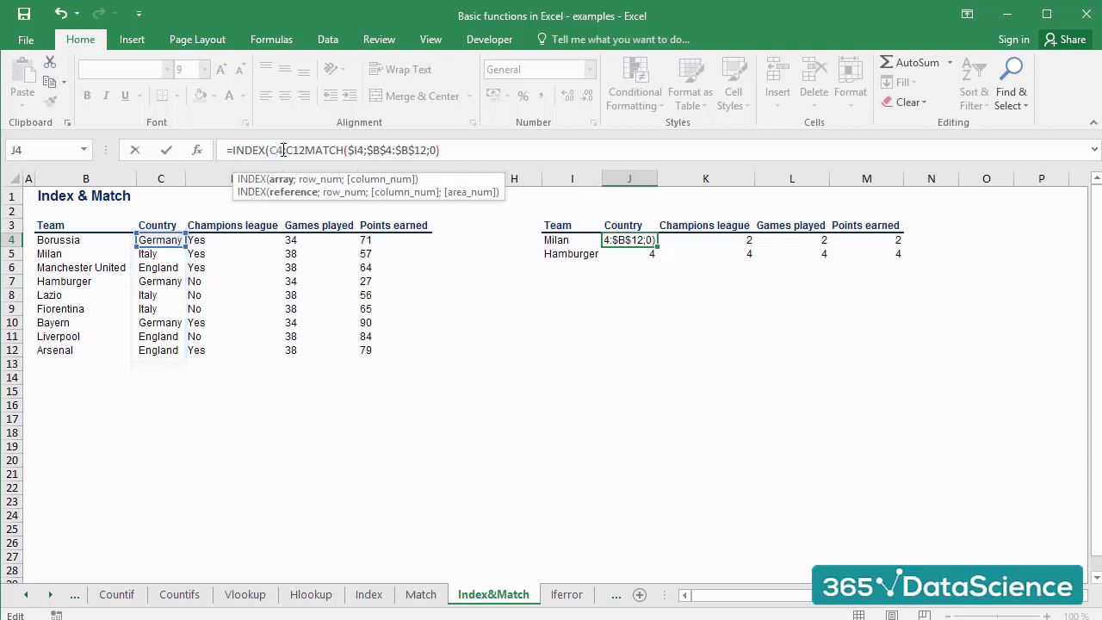
text($)
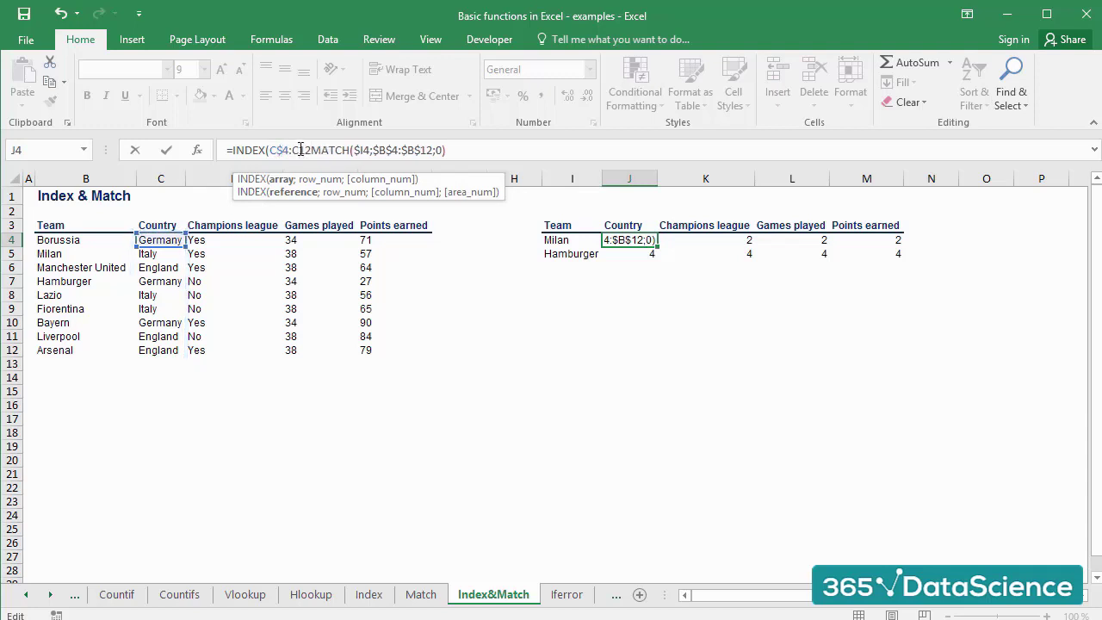
click(301, 150)
text($12)
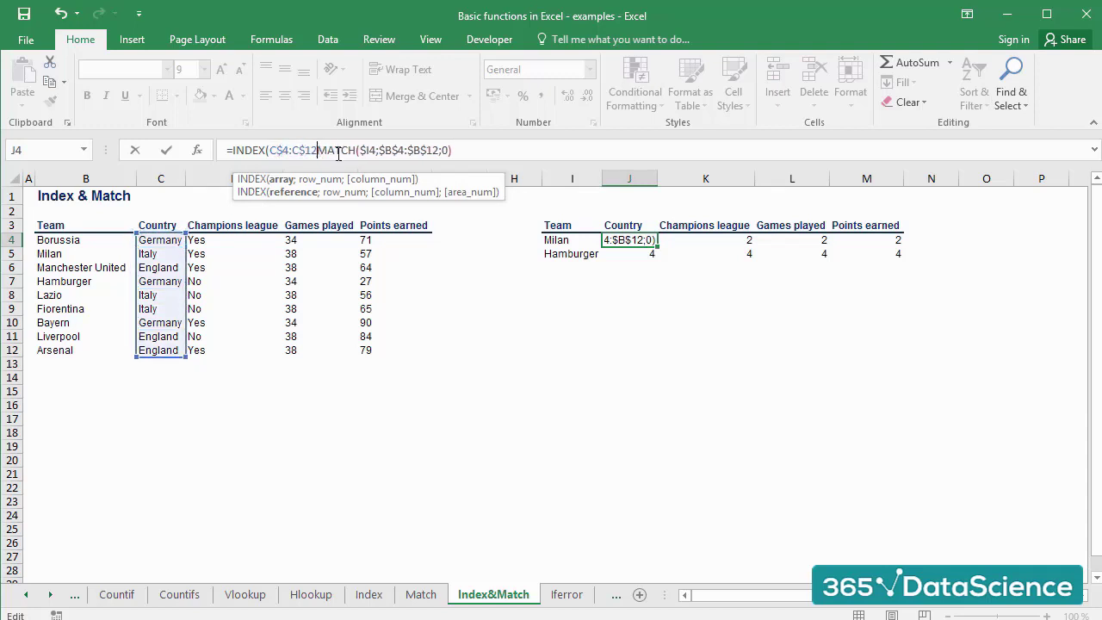
text(;0)
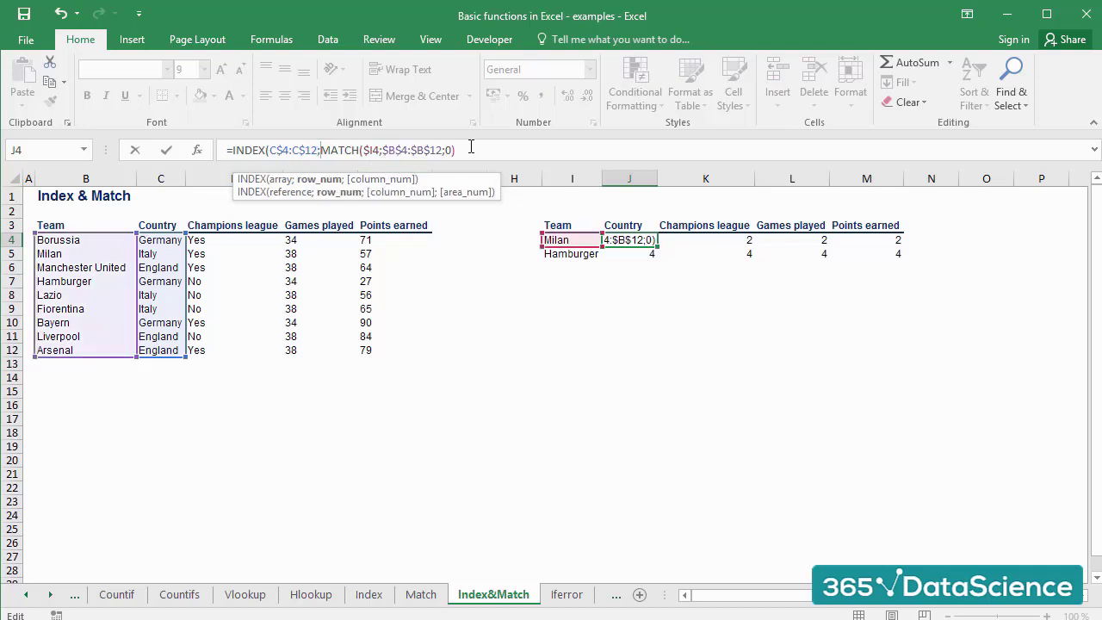
text())
key(Return)
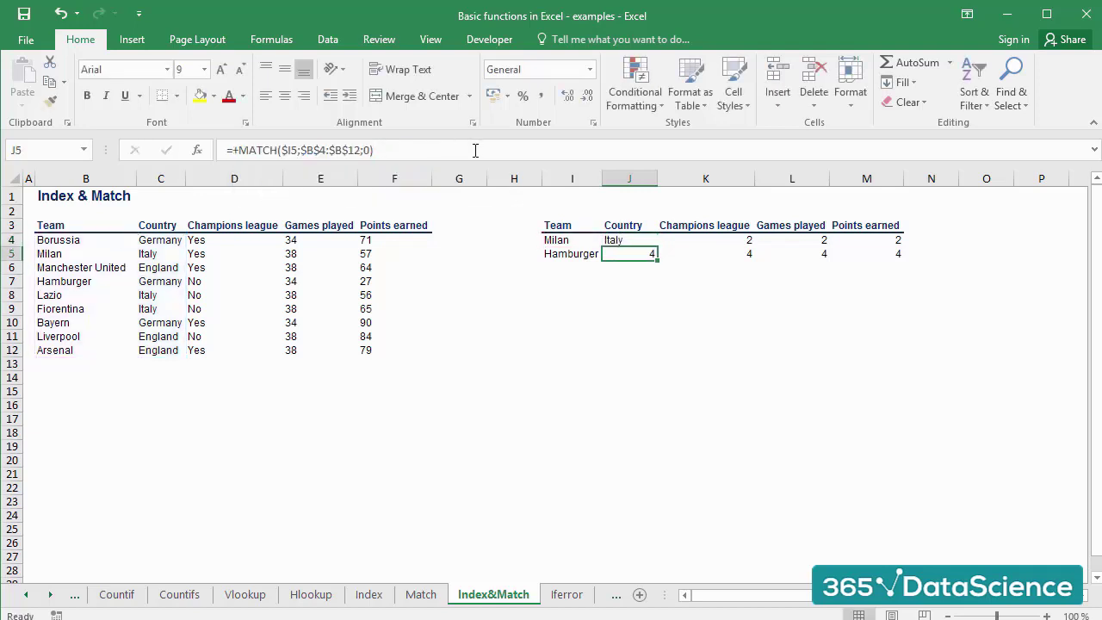
key(Up)
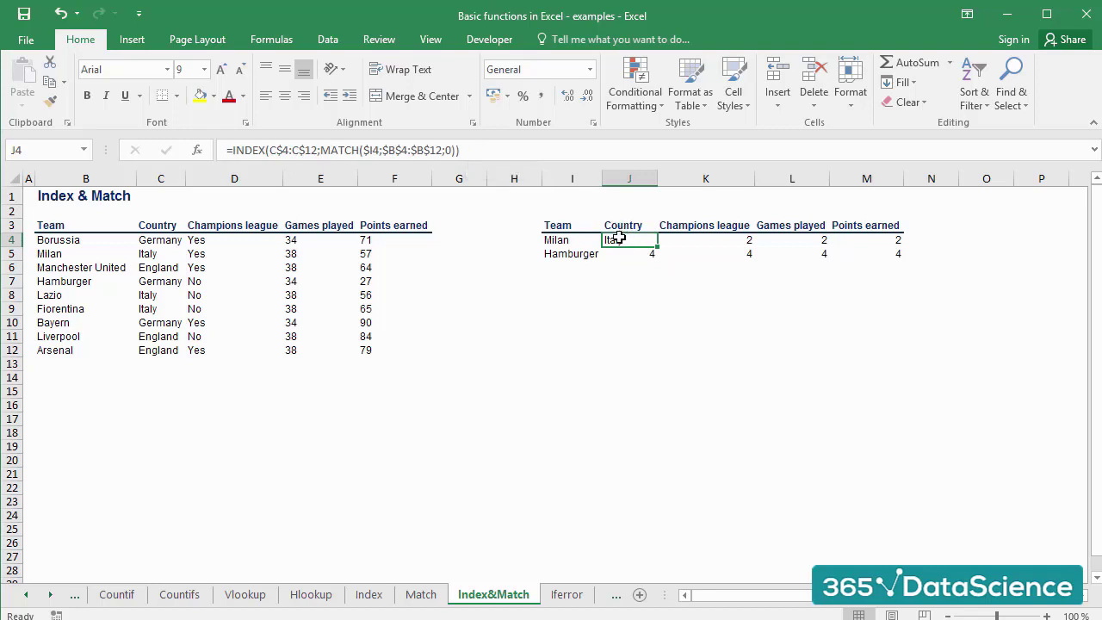
click(91, 253)
key(Right)
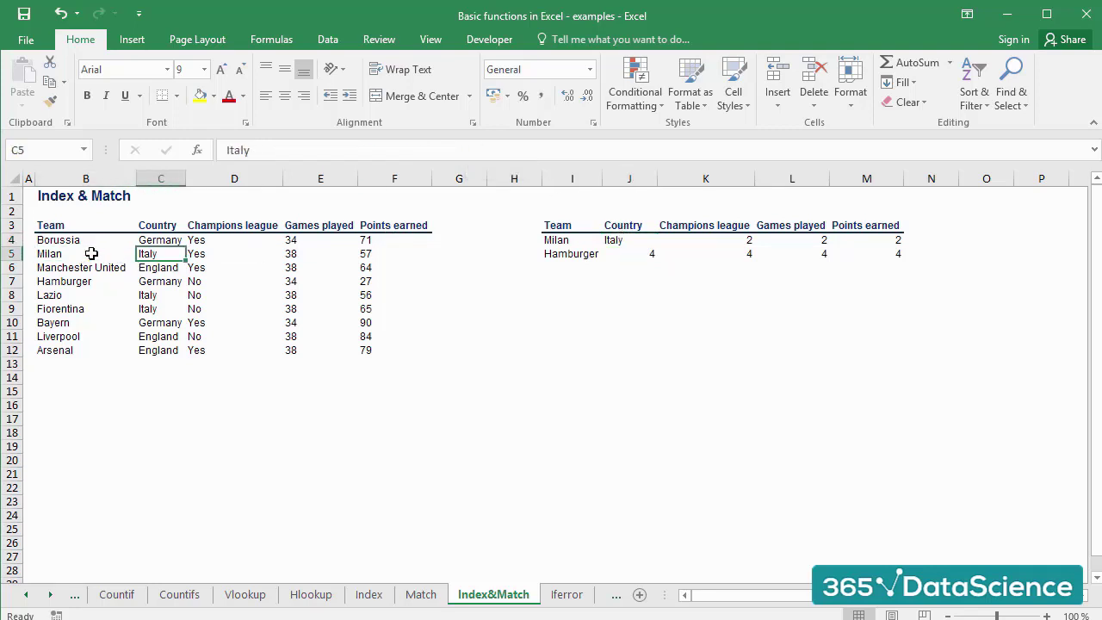
key(Right)
key(Right)
key(Right)
key(Right)
key(Right)
key(Right)
key(Right)
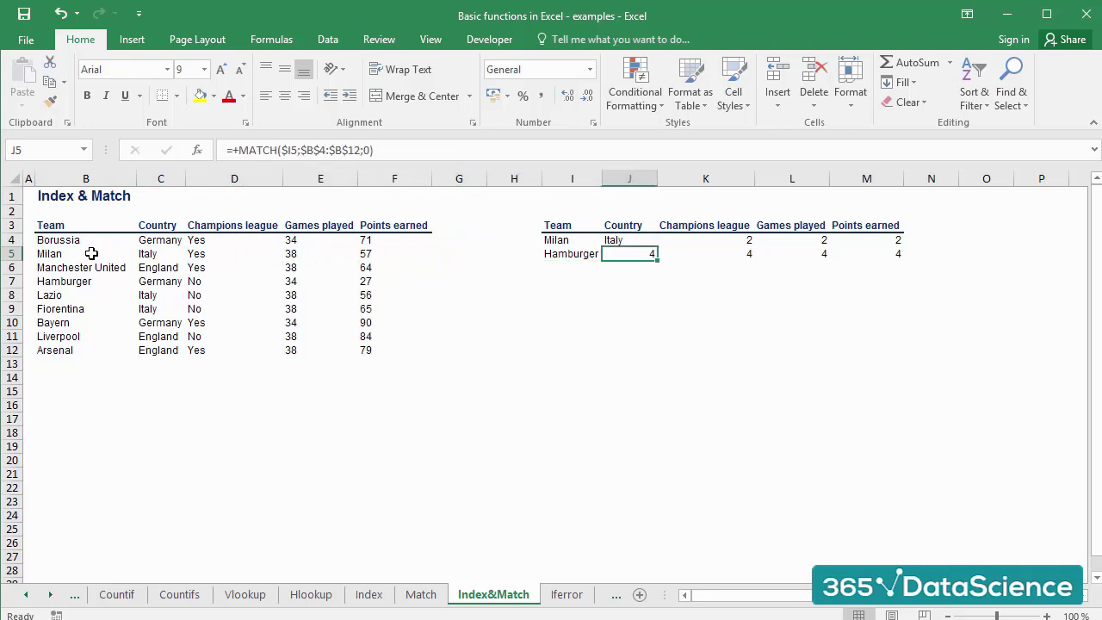
key(Up)
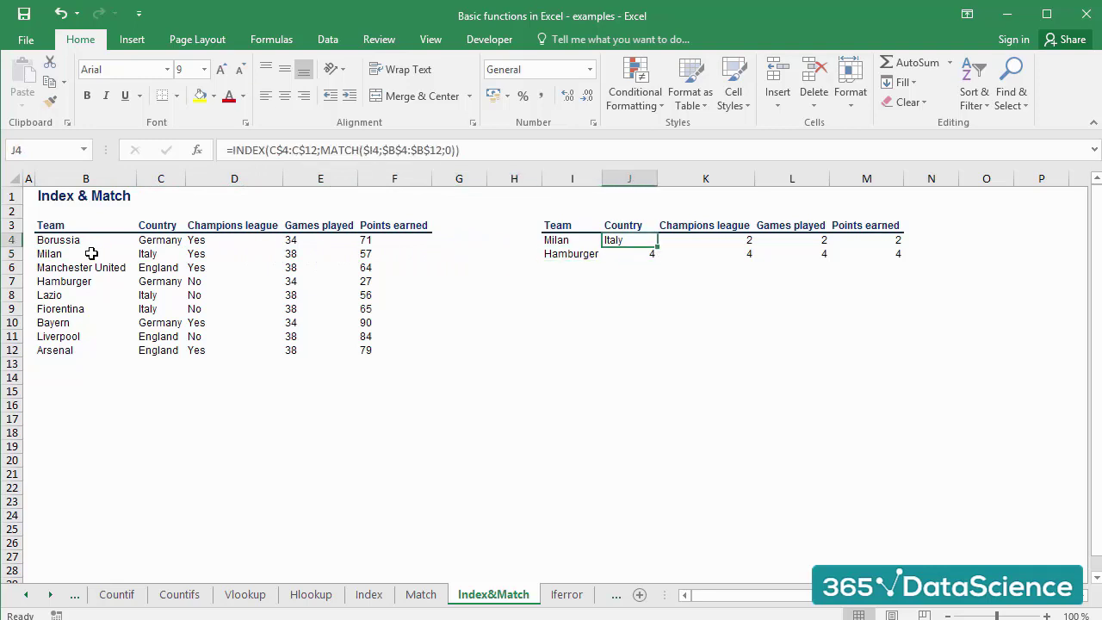
key(F2)
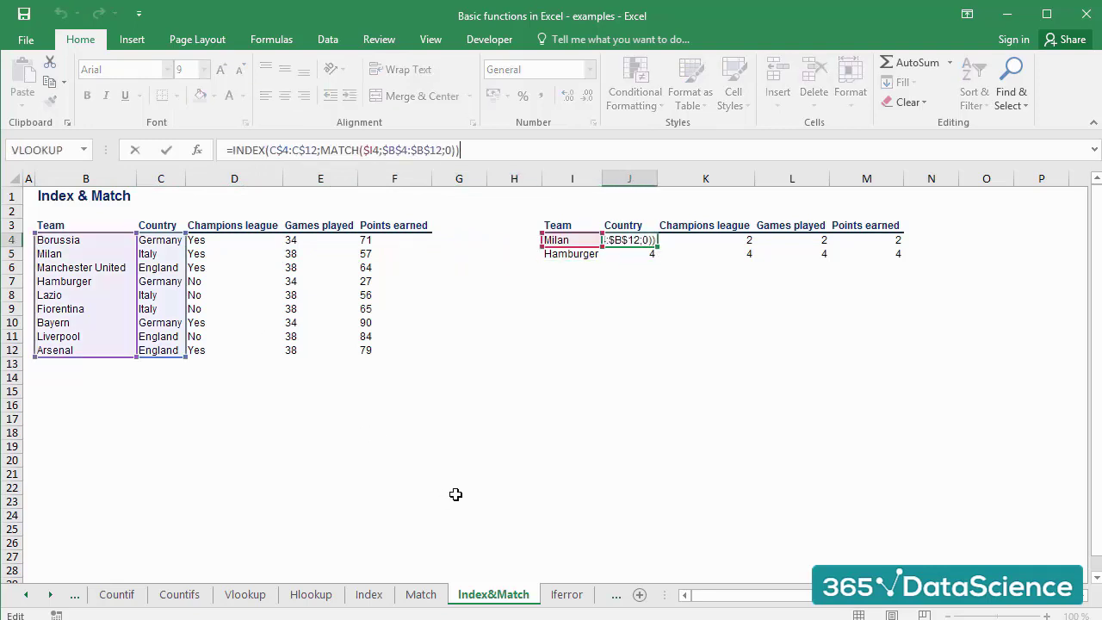
key(Escape)
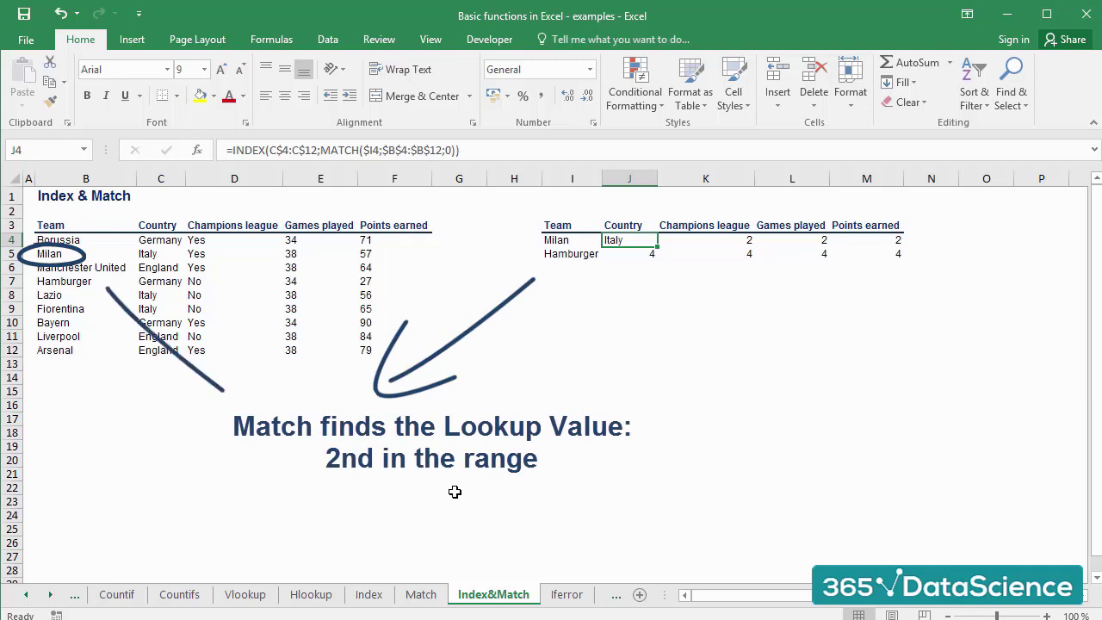
key(F2)
key(Escape)
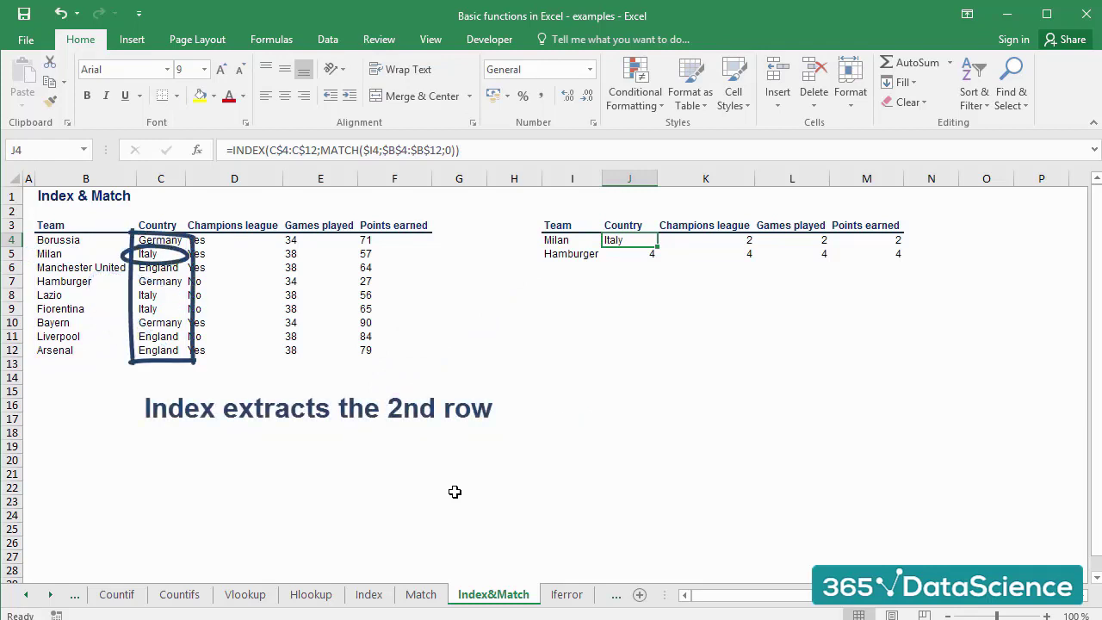
Paste J4's INDEX/MATCH formula into J5 and K4:M5.
key(ctrl+c)
key(Down)
key(ctrl+v)
key(Right)
key(Up)
key(shift+Down)
key(shift+Right)
key(shift+Right)
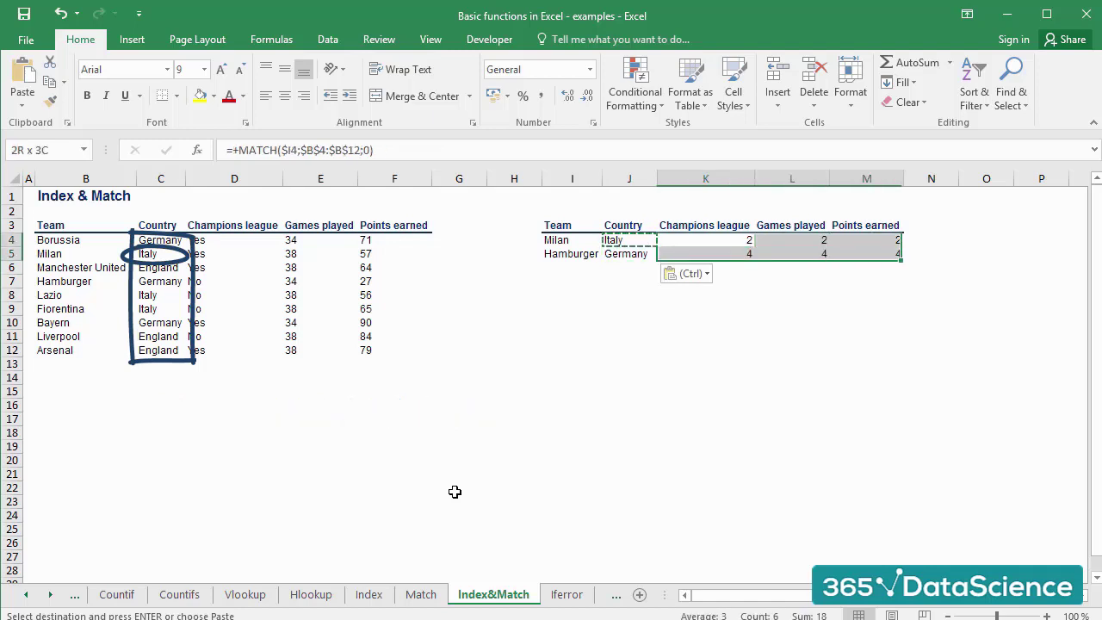
key(ctrl+v)
key(Escape)
key(Left)
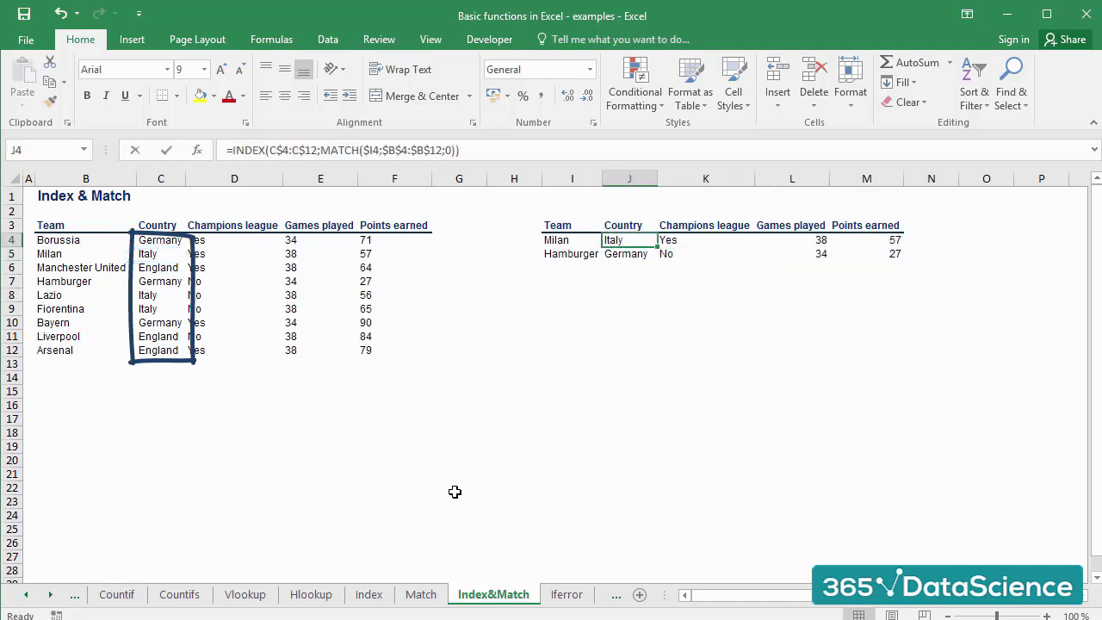
Compare J4's and K4's formulas to confirm K4's array shifted to column D.
key(F2)
key(Escape)
key(Right)
key(F2)
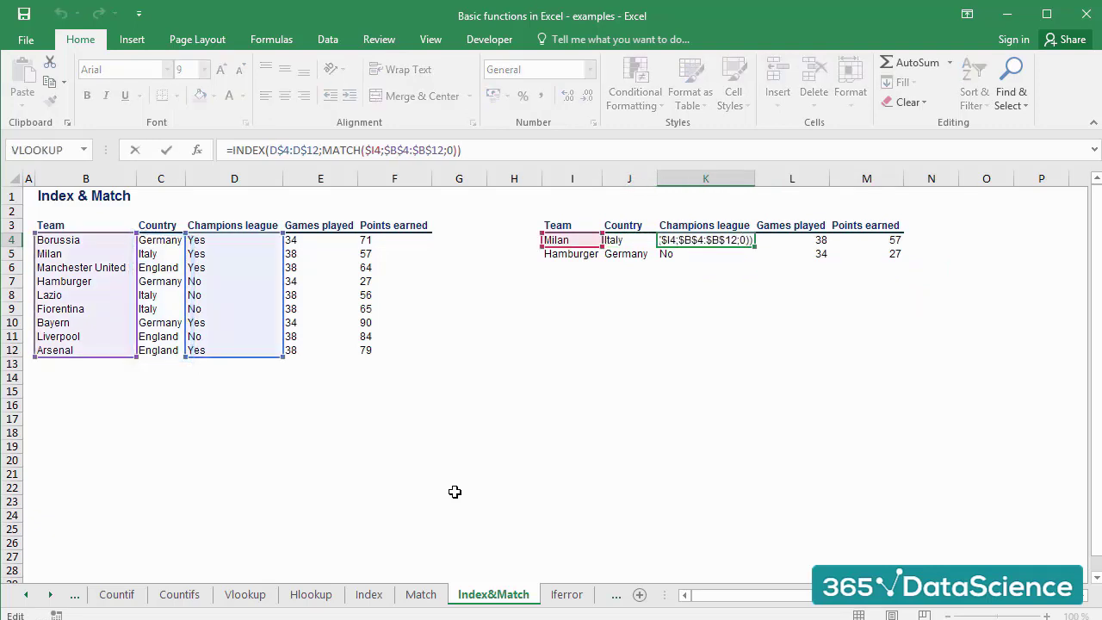
key(Escape)
key(Left)
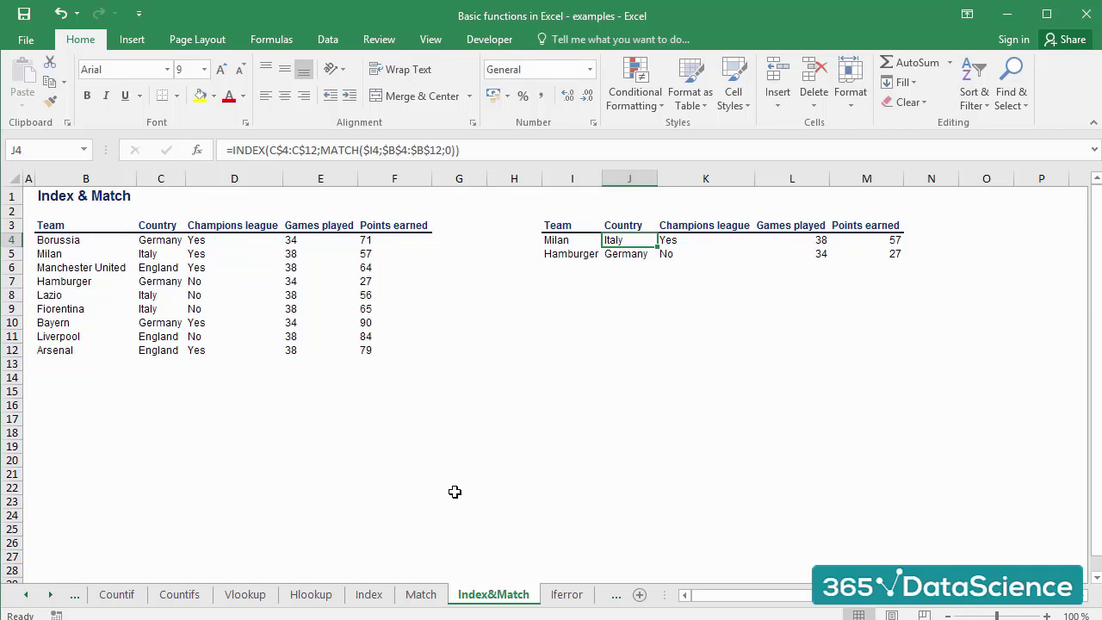
Move the team names from B4:B12 into column G starting at G4.
click(72, 242)
key(ctrl+shift+Down)
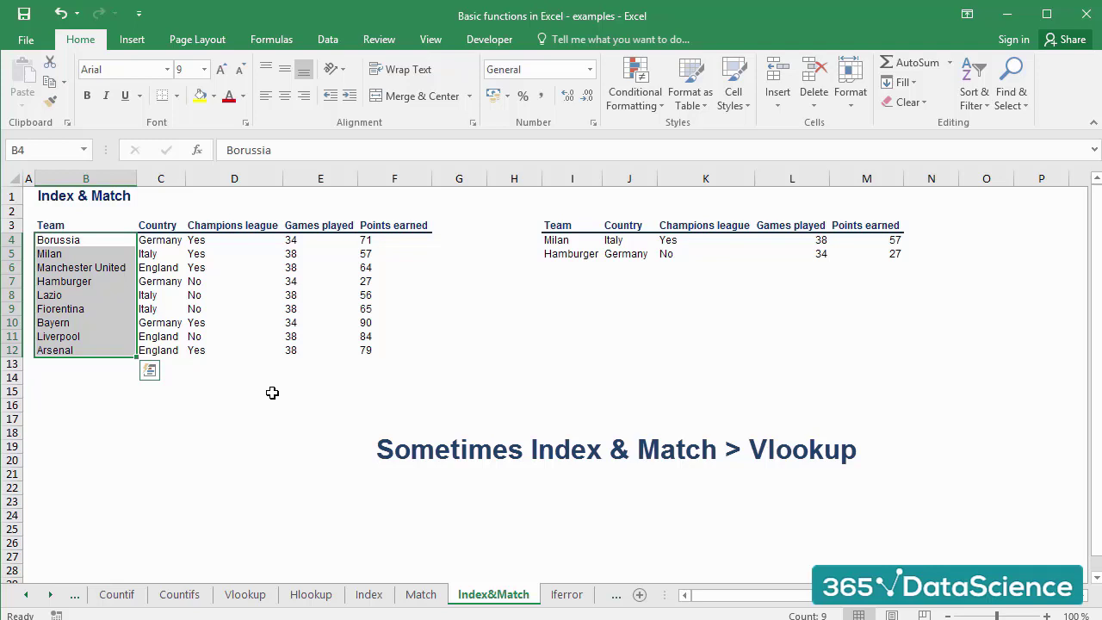
key(ctrl+c)
key(Right)
key(Right)
key(Right)
key(Right)
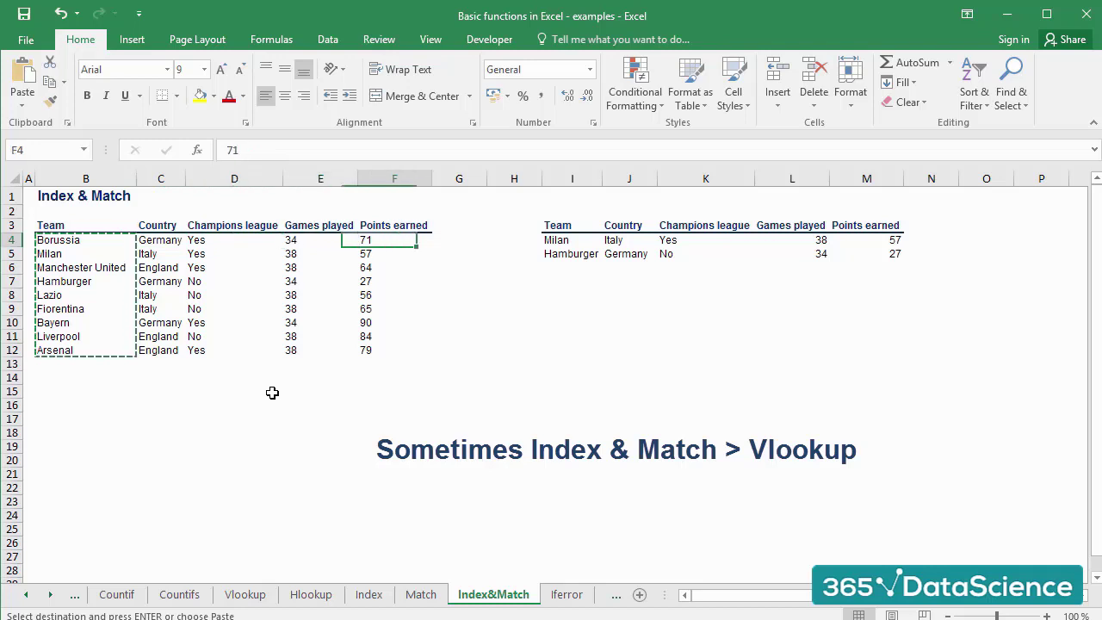
key(Right)
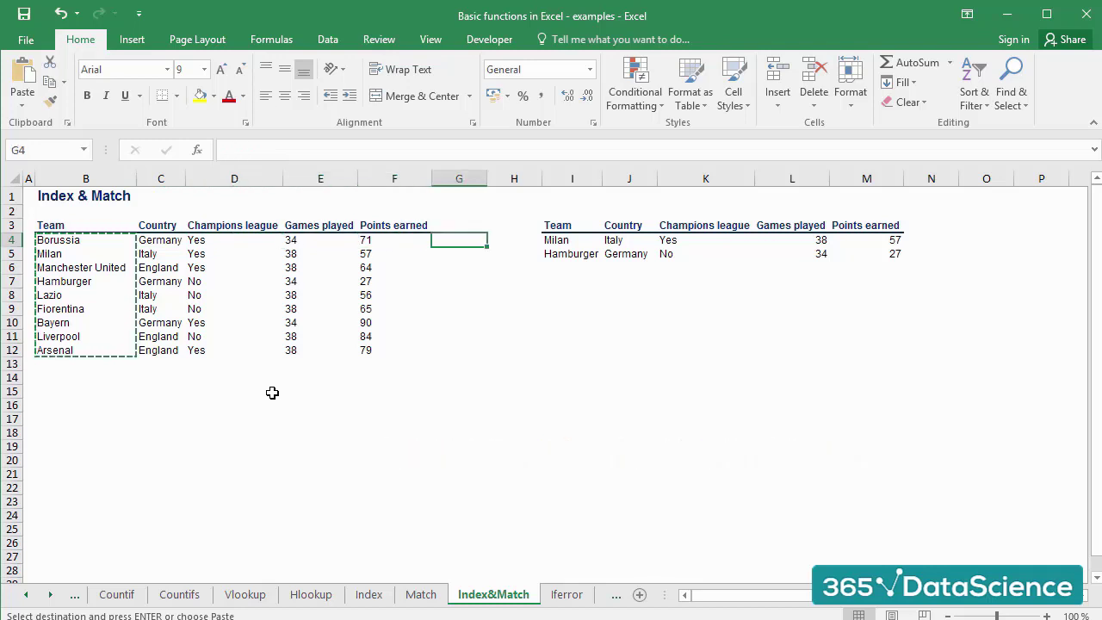
key(ctrl+v)
Look over the team names now sitting in column G.
key(Left)
key(Right)
key(Down)
key(Down)
key(Down)
key(Down)
key(Down)
key(Down)
key(Down)
key(Down)
key(Left)
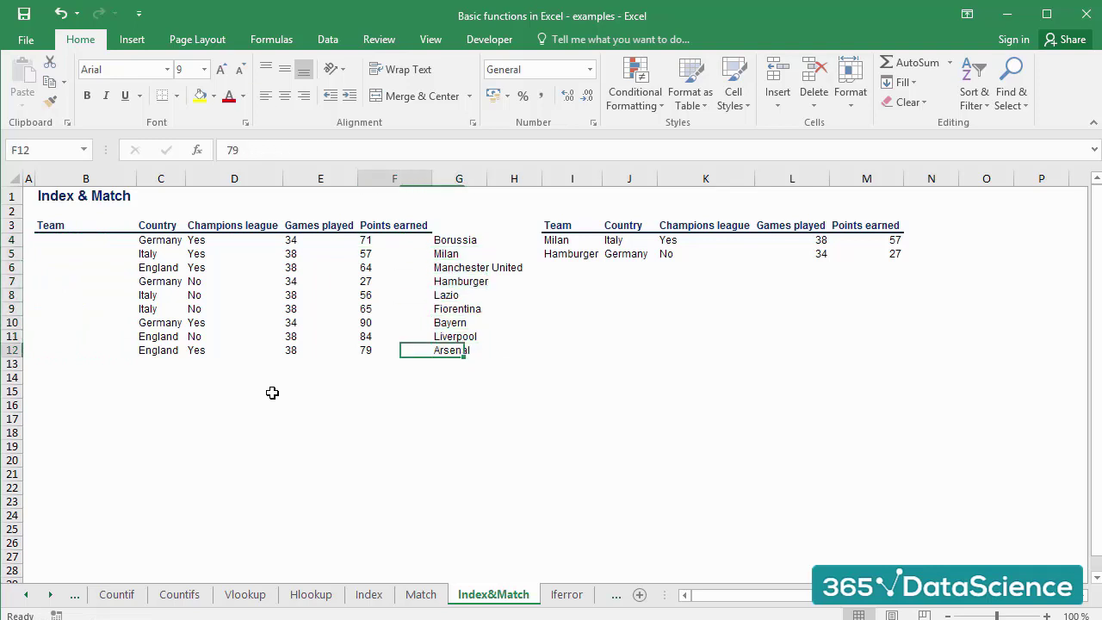
key(Up)
key(Right)
key(Right)
key(Right)
key(Right)
key(Right)
Confirm the Milan and Hamburger lookup results are still correct after the move.
key(Left)
key(Up)
key(Up)
key(Up)
key(Up)
key(Up)
key(Up)
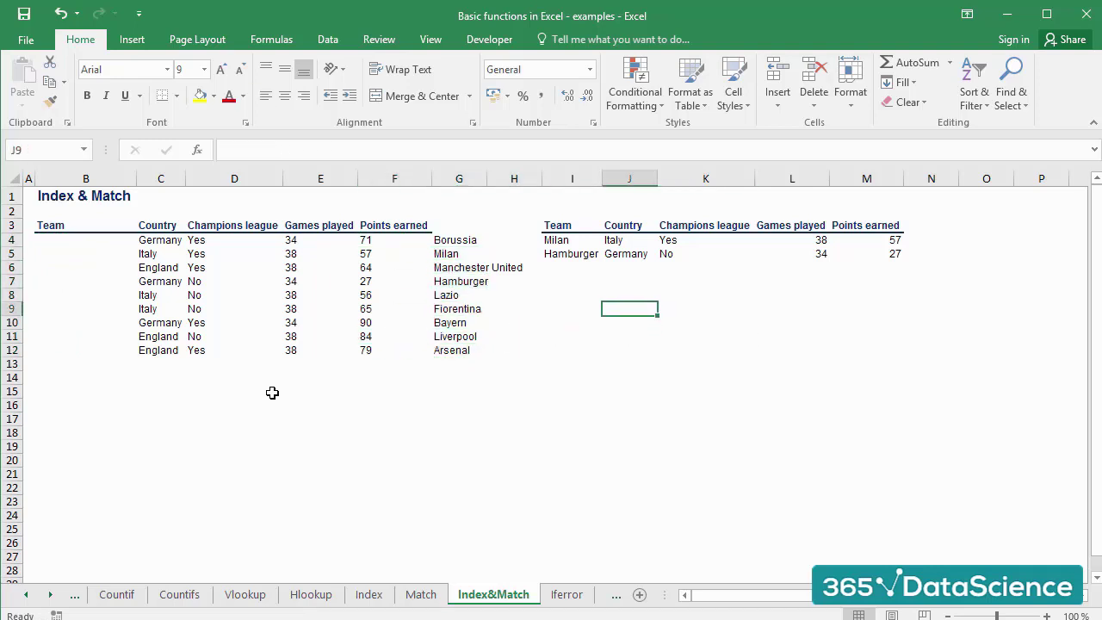
key(shift+Up)
key(shift+Right)
key(shift+Right)
key(shift+Right)
key(Left)
key(Down)
key(Down)
key(Down)
key(Down)
key(Down)
key(Down)
key(Down)
key(Down)
key(Up)
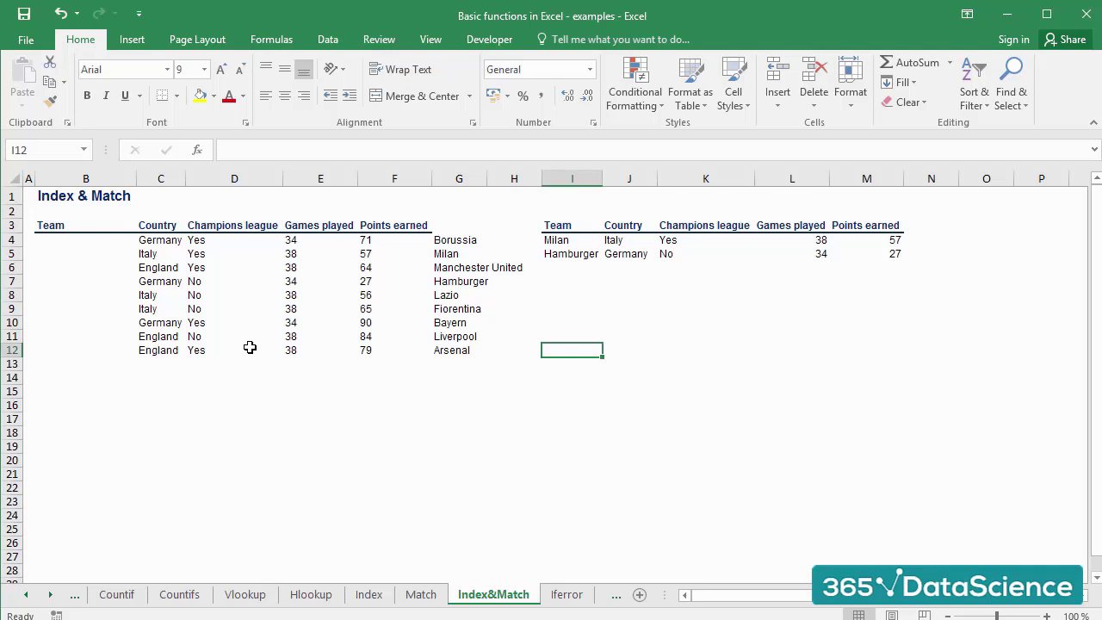
key(Up)
key(Up)
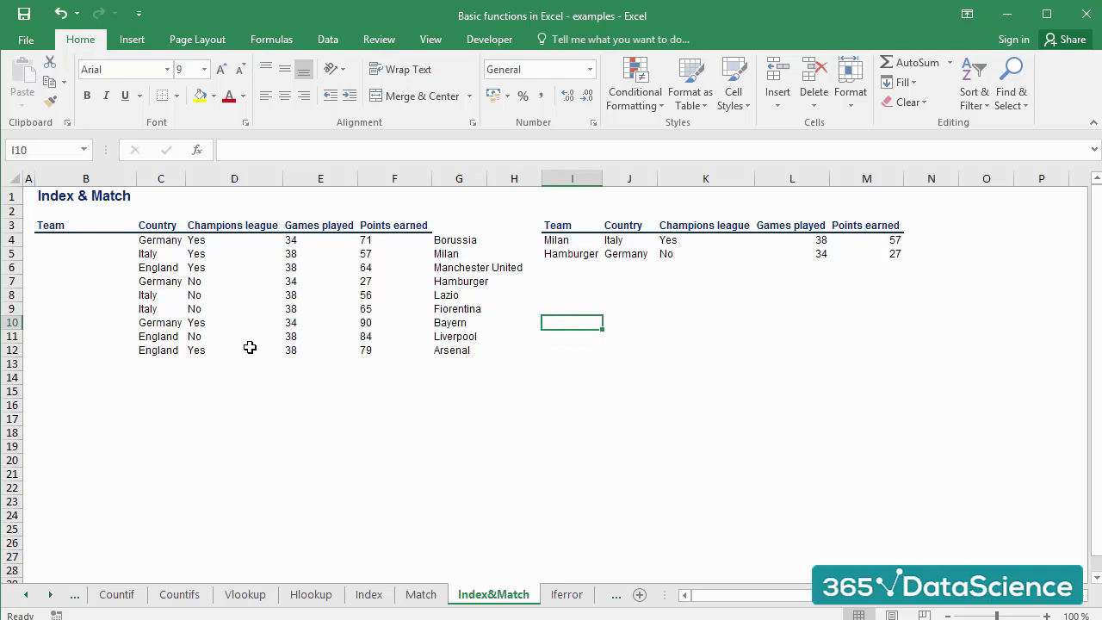